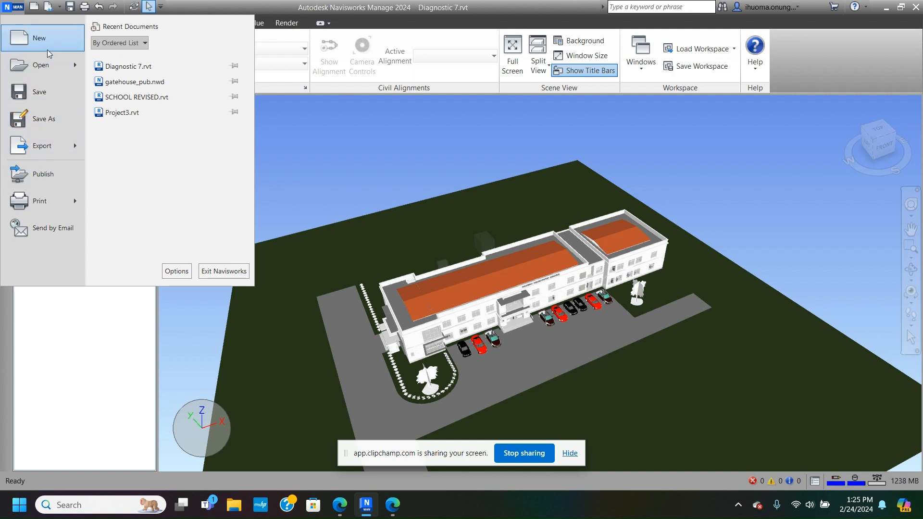
# Step: Review the file formats that can be opened, keep the Revit (*.rvt; *.rfa; *.rte) type, and cancel without opening a file
pyautogui.click(48, 68)
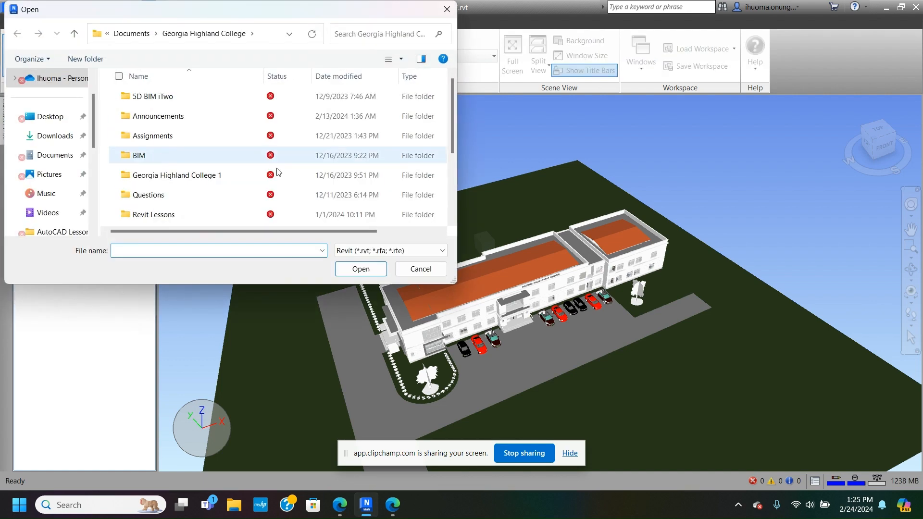
pyautogui.click(436, 252)
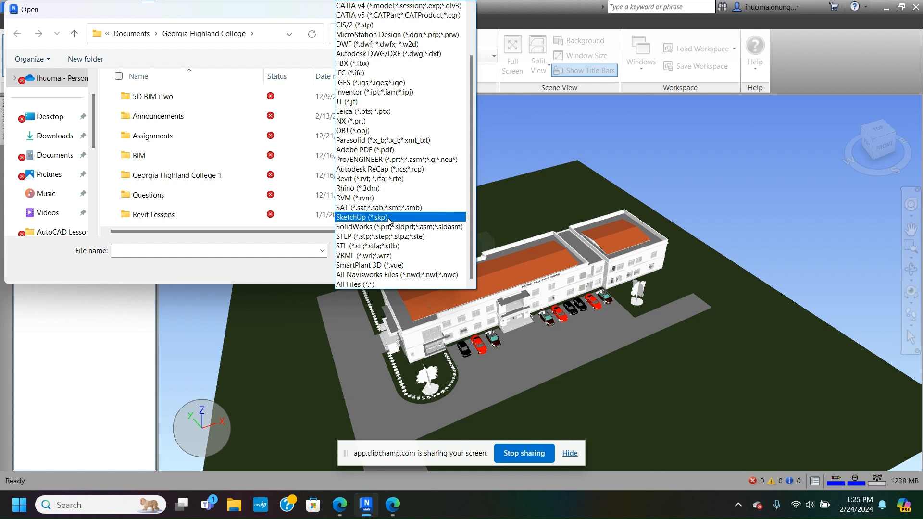
pyautogui.click(397, 180)
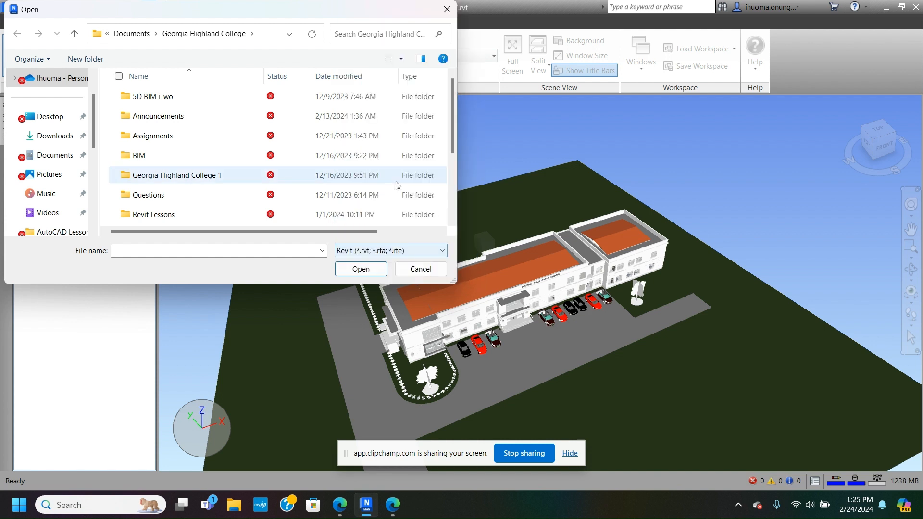
pyautogui.click(425, 271)
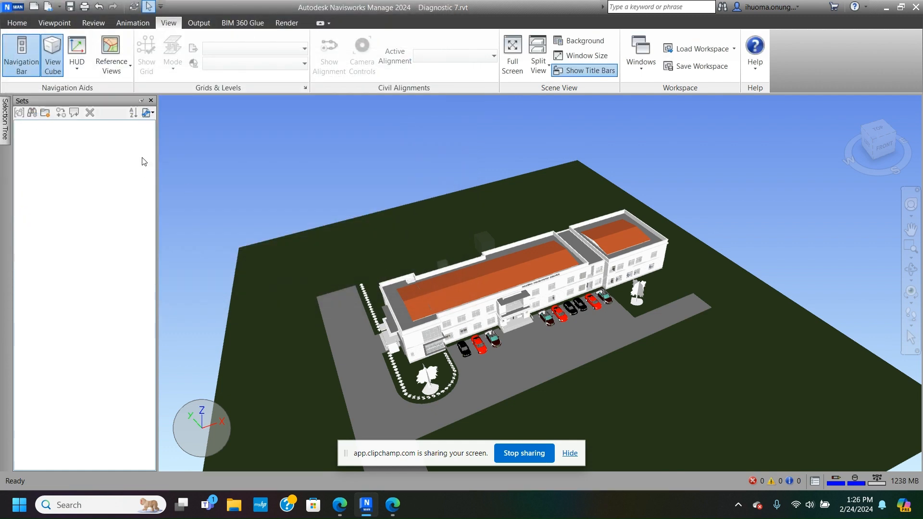
# Step: Examine the Append and Merge options for adding files to the model, without adding any file
pyautogui.click(59, 9)
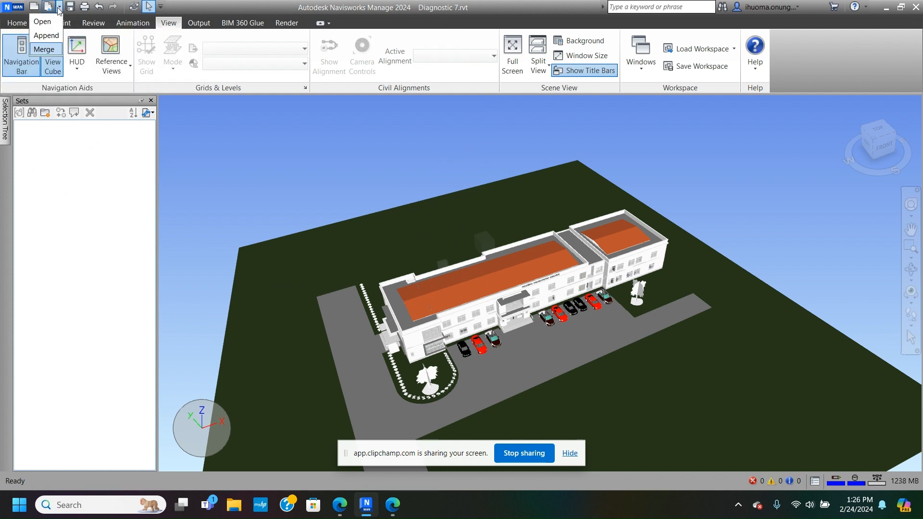
pyautogui.click(49, 37)
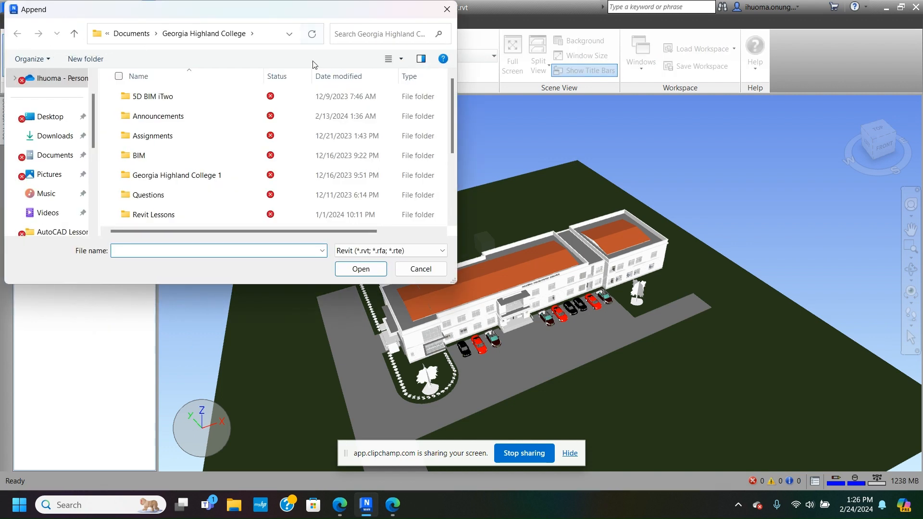
pyautogui.click(446, 9)
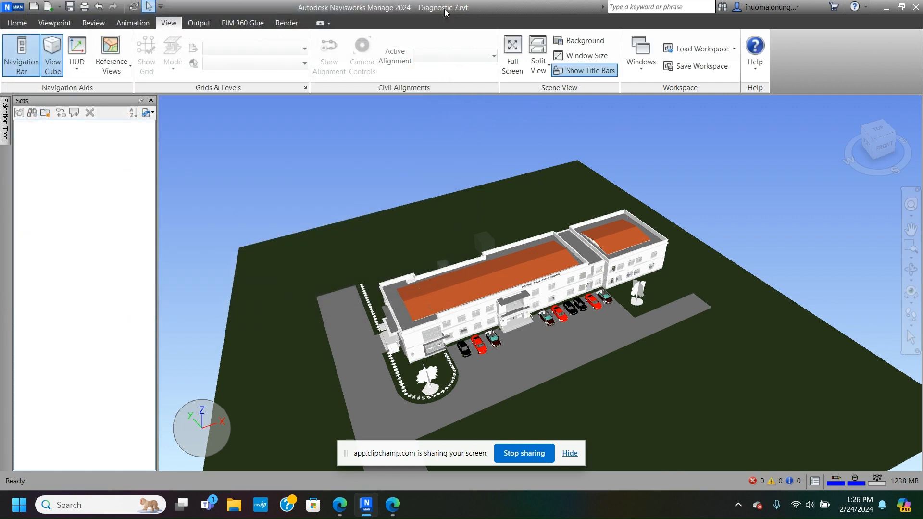
pyautogui.click(58, 7)
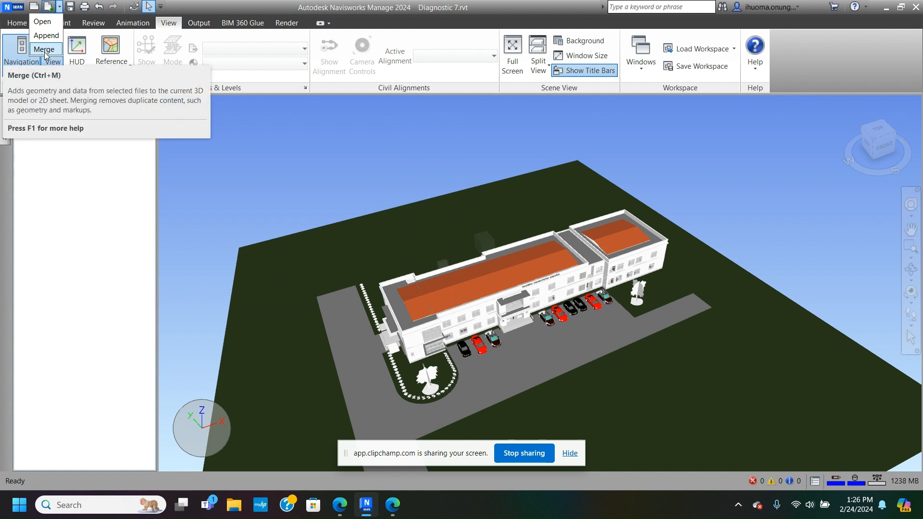
pyautogui.click(281, 155)
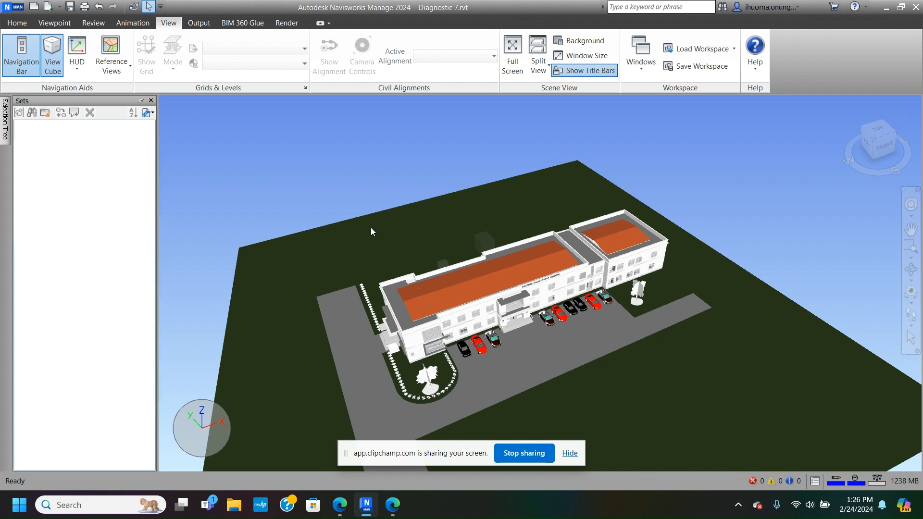
# Step: Expand Diagnostic 7.rvt in the selection tree to examine its levels and the element categories of Level 1
pyautogui.click(17, 23)
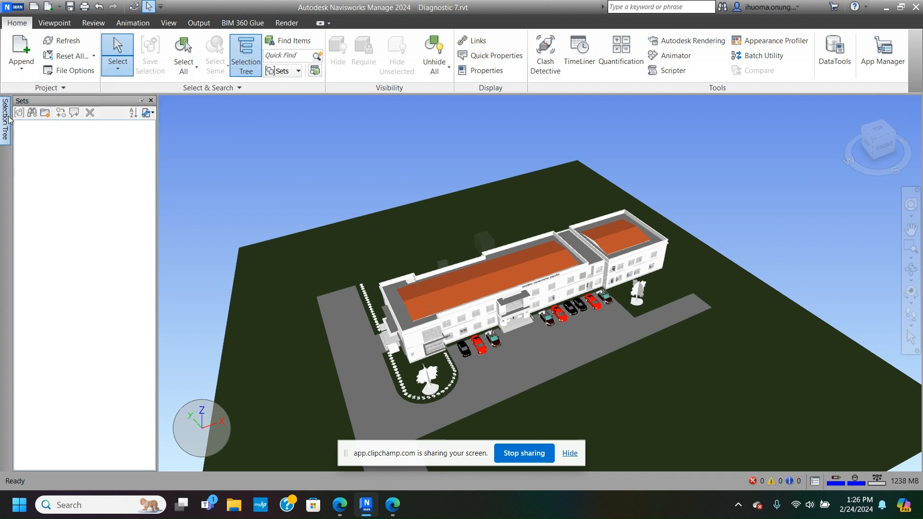
pyautogui.moveTo(9, 117)
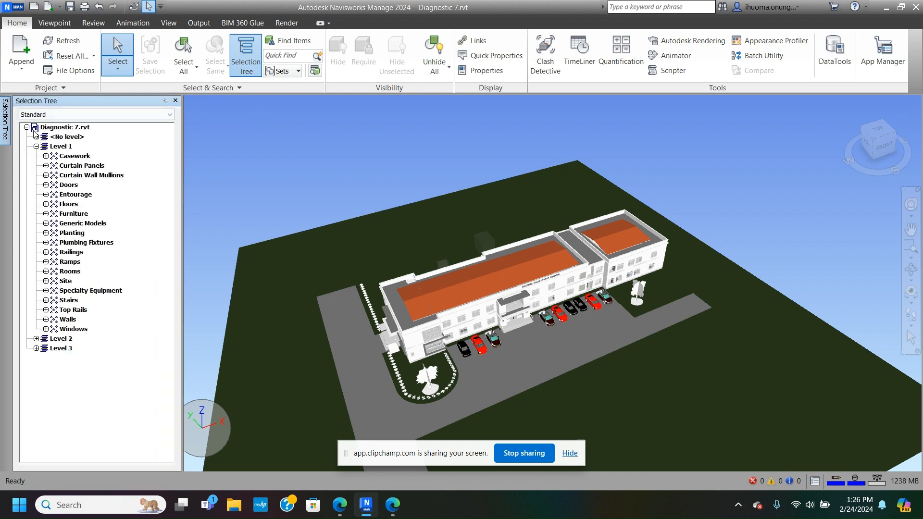
pyautogui.click(26, 128)
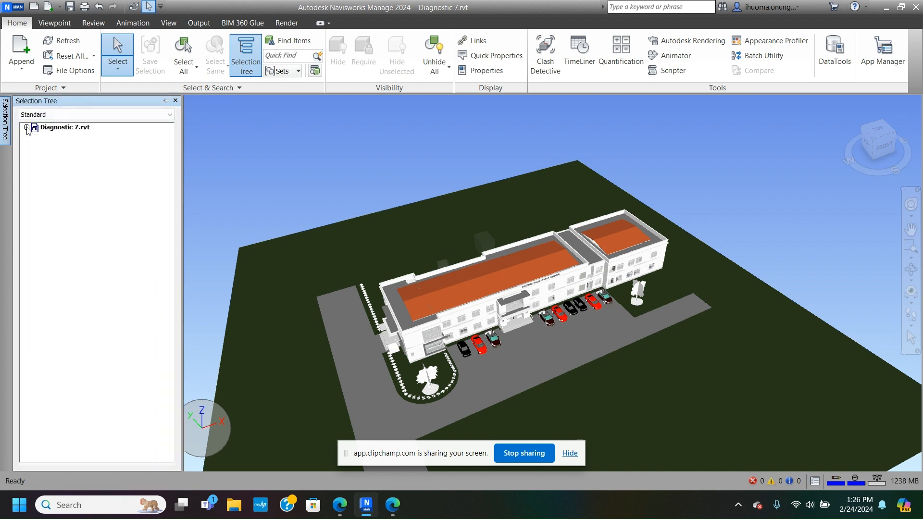
pyautogui.click(26, 127)
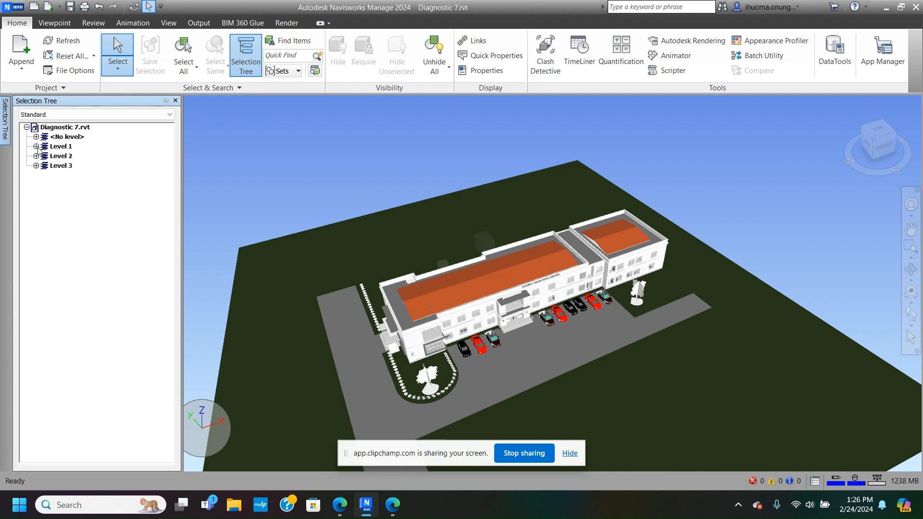
pyautogui.click(36, 146)
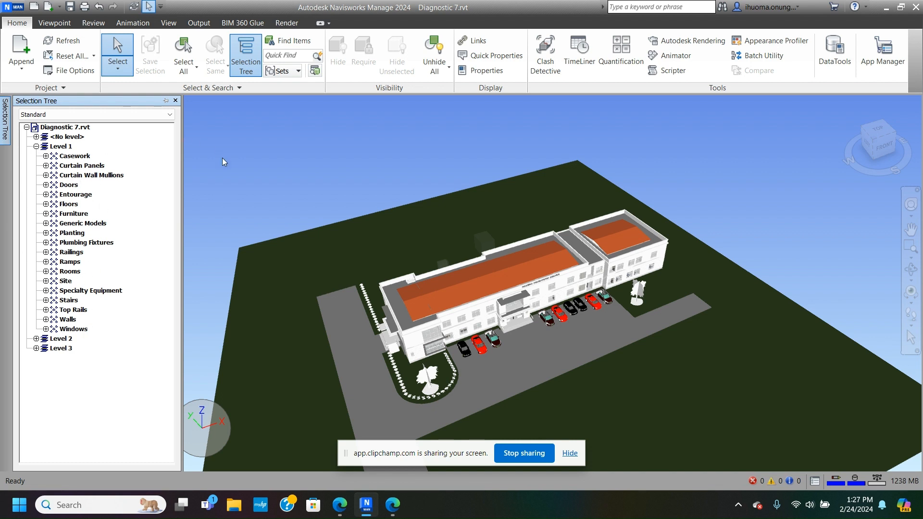
# Step: View the Clash Detective and TimeLiner tools, closing each one after viewing
pyautogui.click(544, 62)
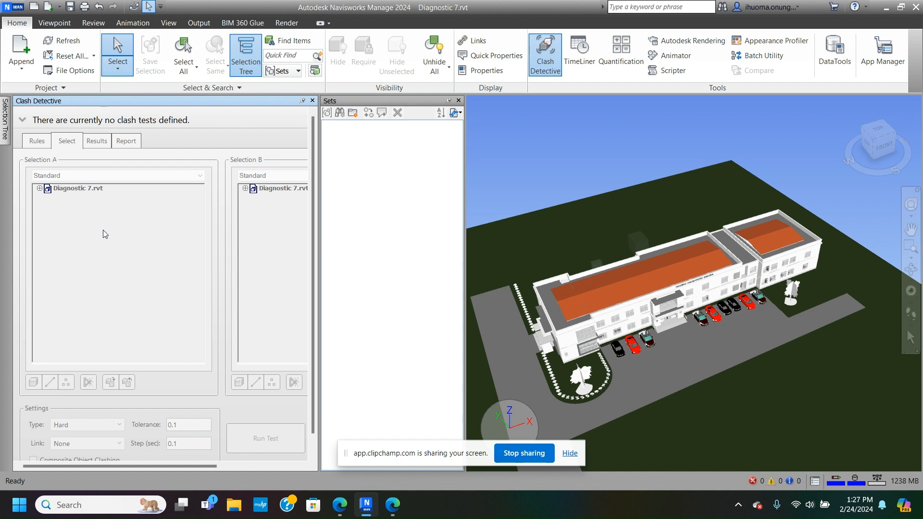
pyautogui.click(312, 101)
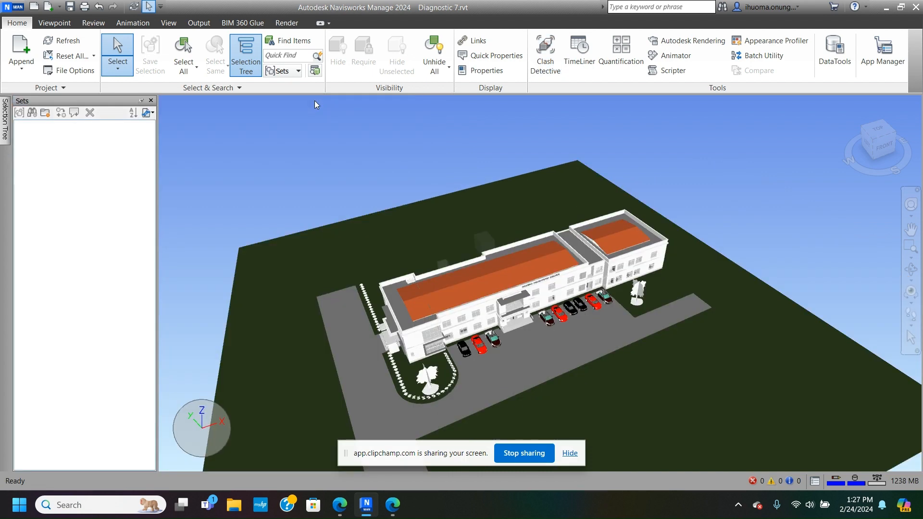
pyautogui.click(586, 66)
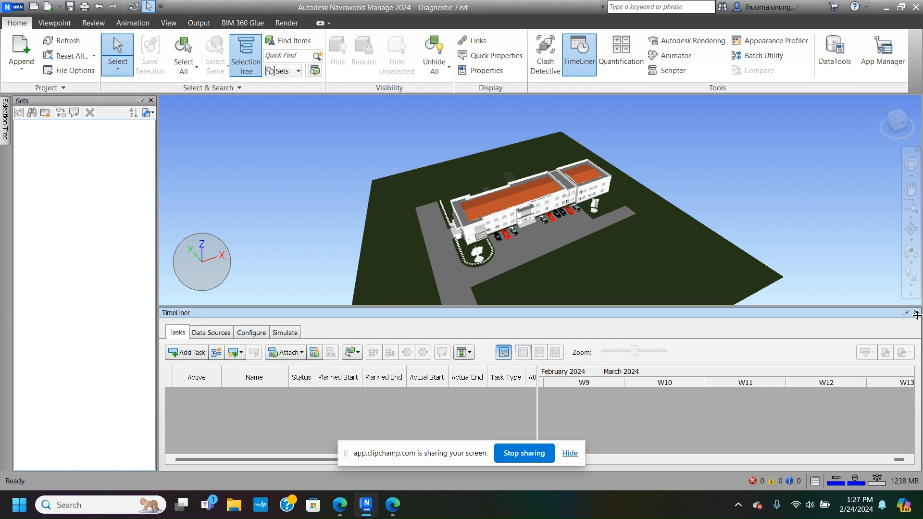
pyautogui.moveTo(917, 313); pyautogui.dragTo(917, 320)
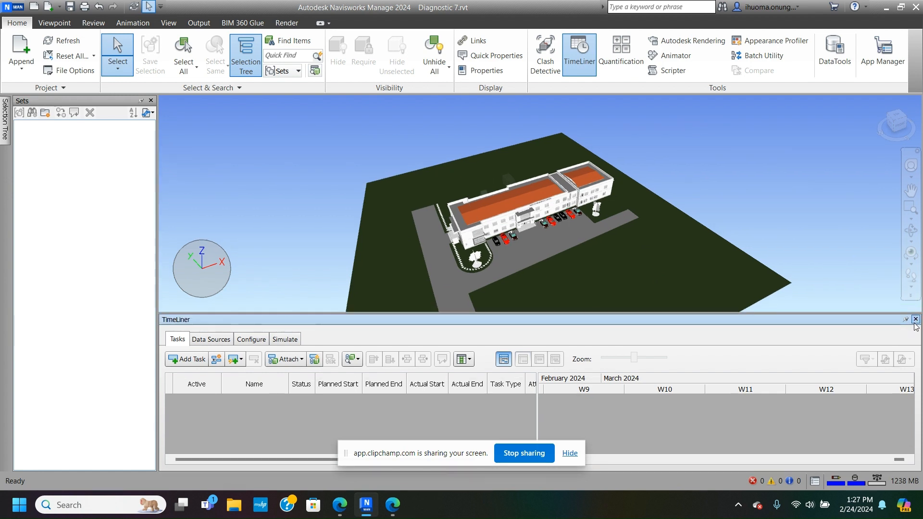
pyautogui.click(915, 319)
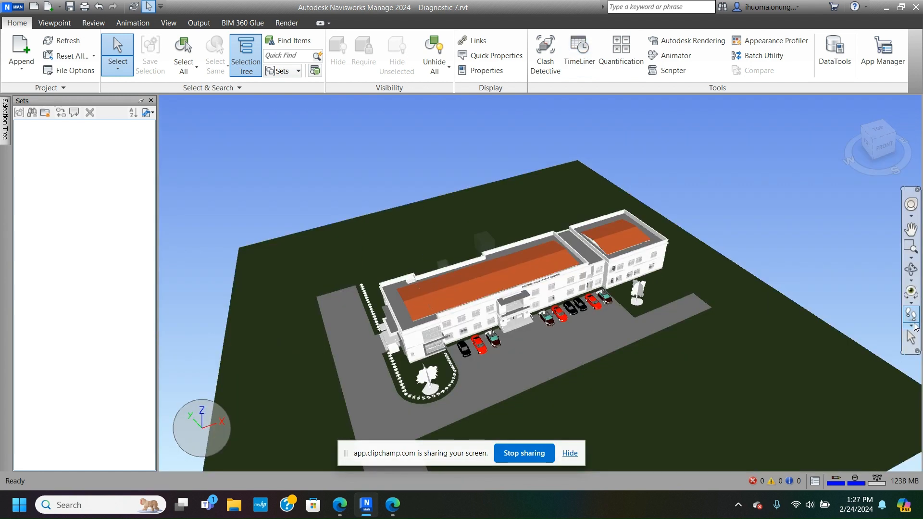
# Step: View the Quantification and Animator tools, and close all of their windows, including the Item Catalog and Resource Catalog
pyautogui.click(624, 66)
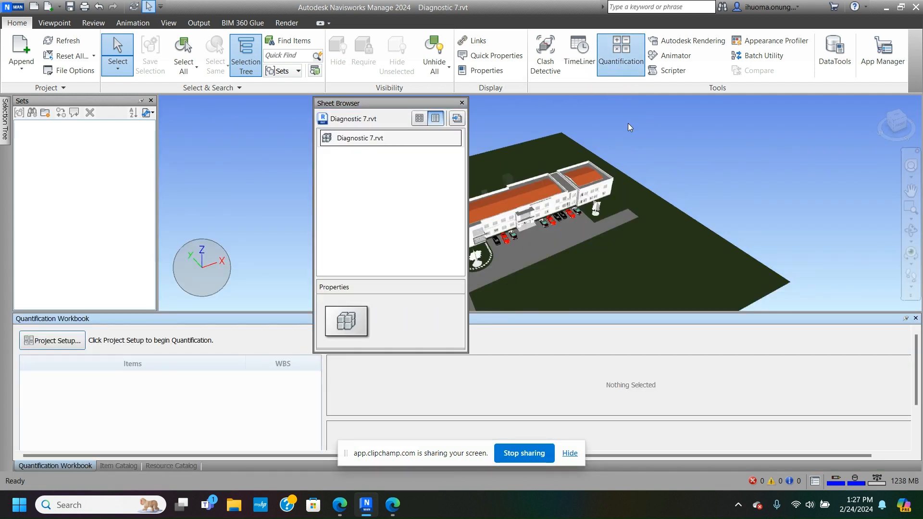
pyautogui.click(462, 103)
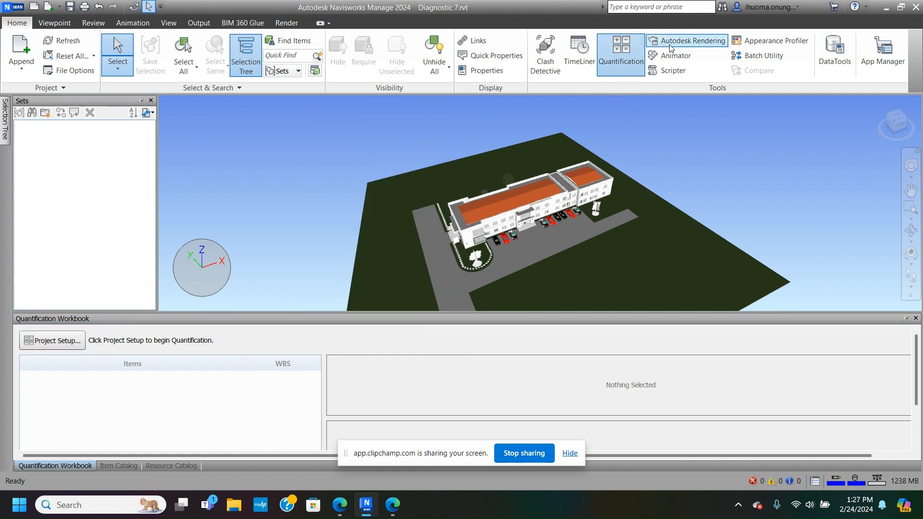
pyautogui.click(672, 58)
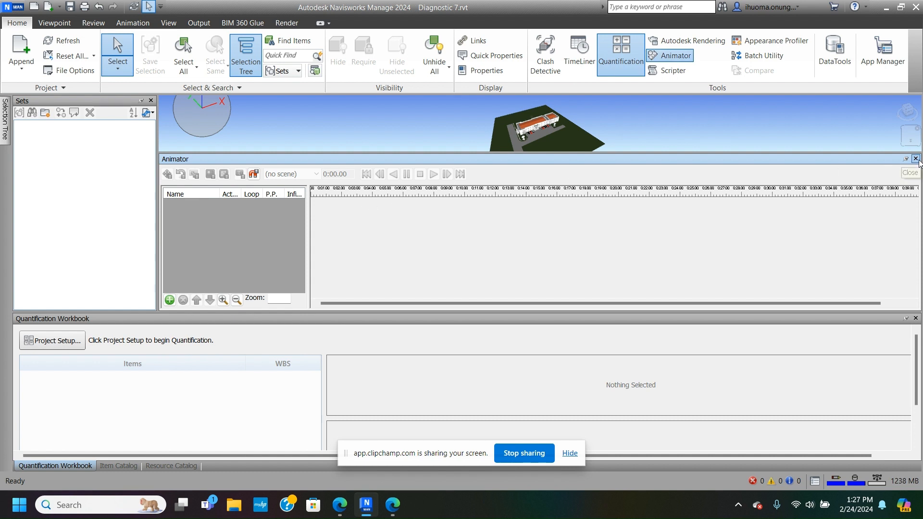
pyautogui.click(916, 159)
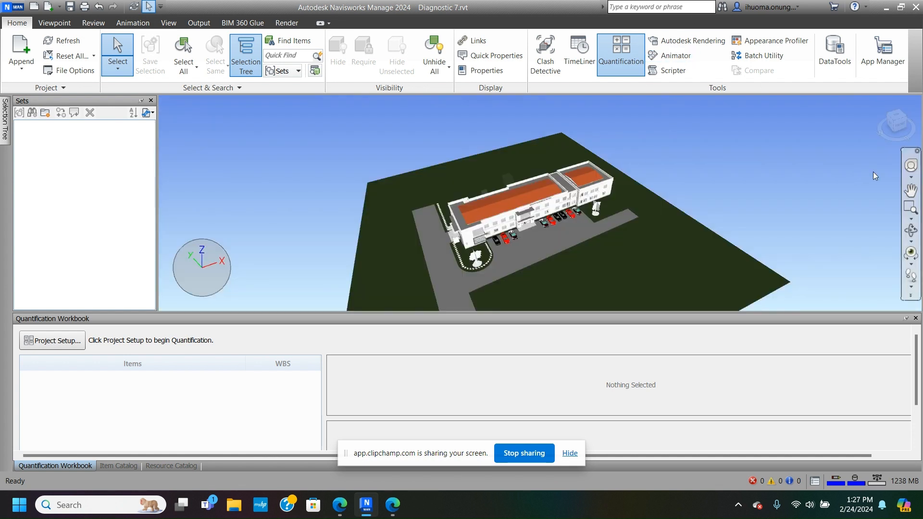
pyautogui.click(916, 320)
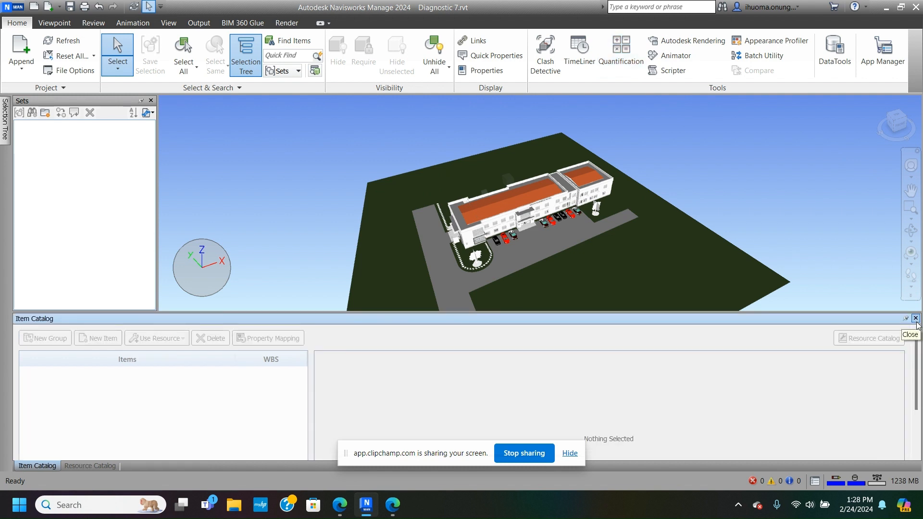
pyautogui.click(916, 319)
pyautogui.click(916, 319)
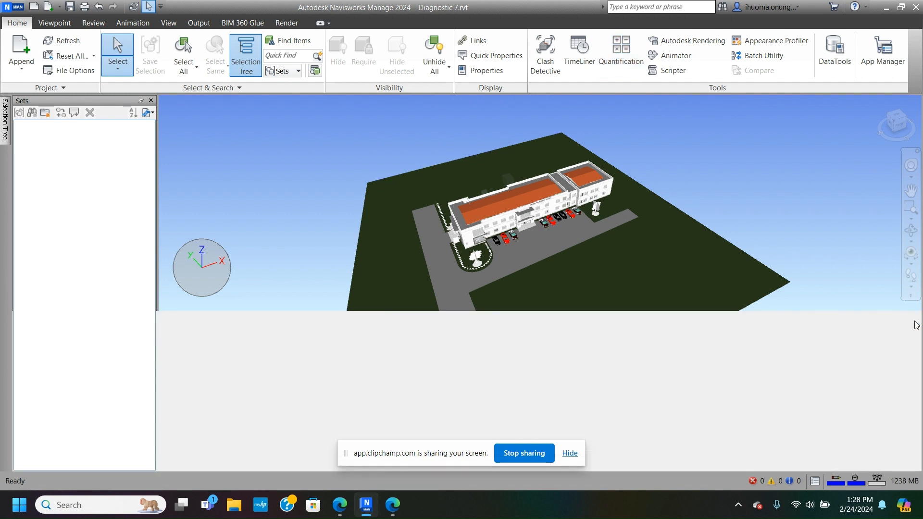
# Step: Look at the Save Viewpoint options, and switch the Third Person avatar on and off again in the scene
pyautogui.click(65, 24)
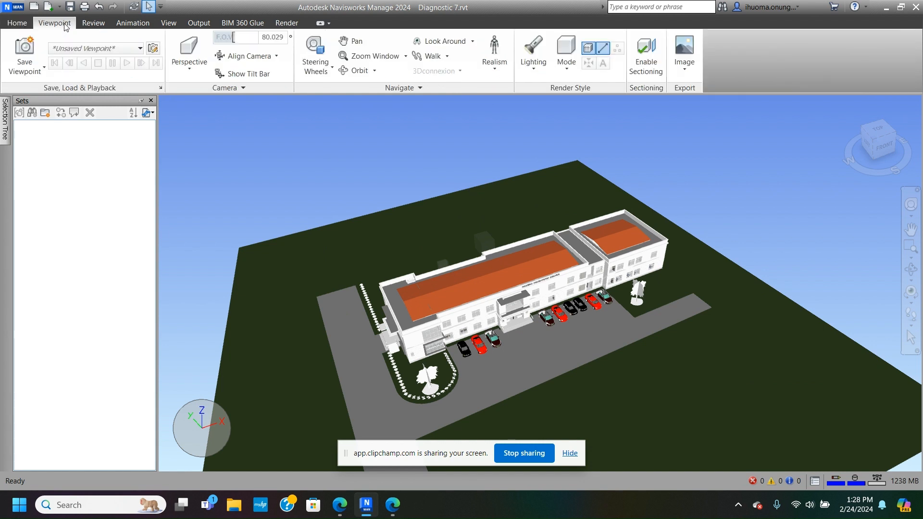
pyautogui.click(44, 67)
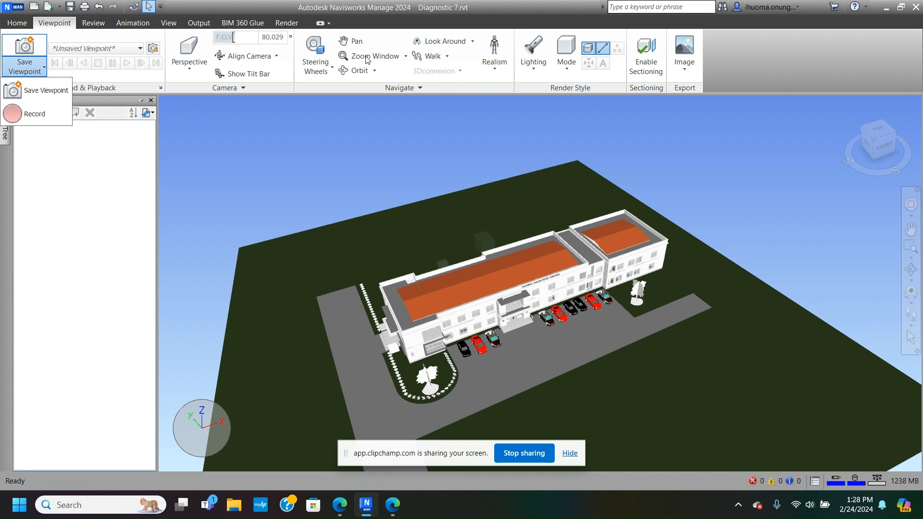
pyautogui.click(496, 68)
pyautogui.click(496, 69)
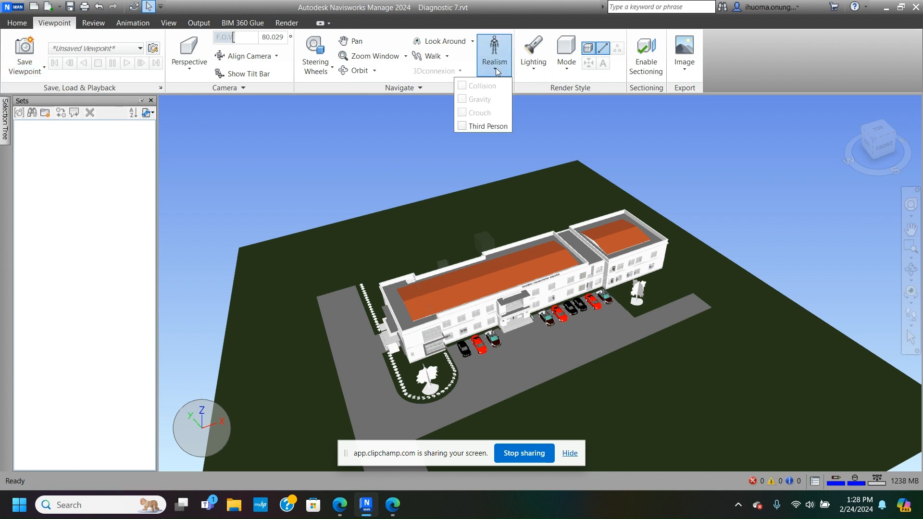
pyautogui.click(462, 126)
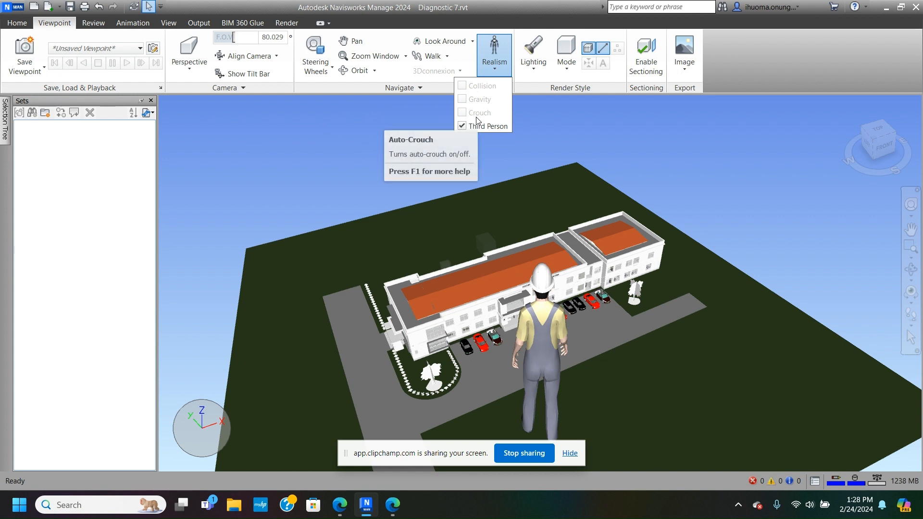
pyautogui.click(575, 119)
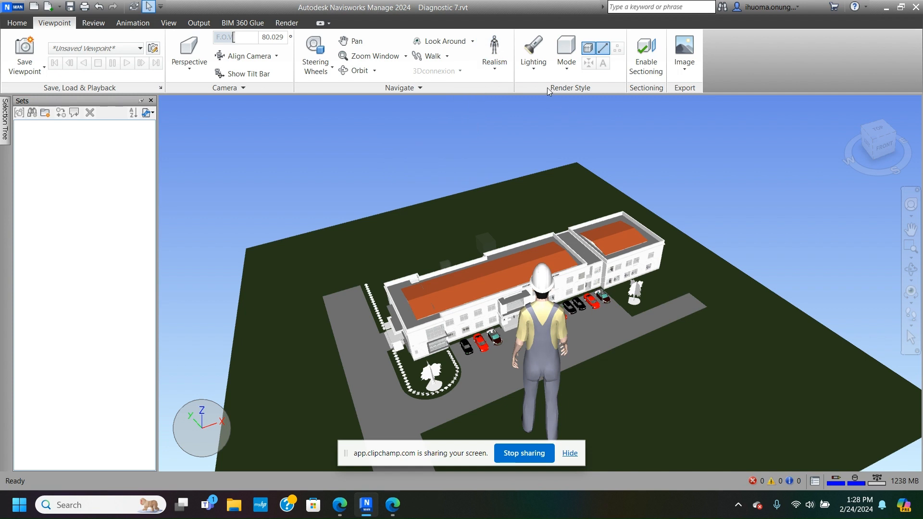
pyautogui.click(495, 65)
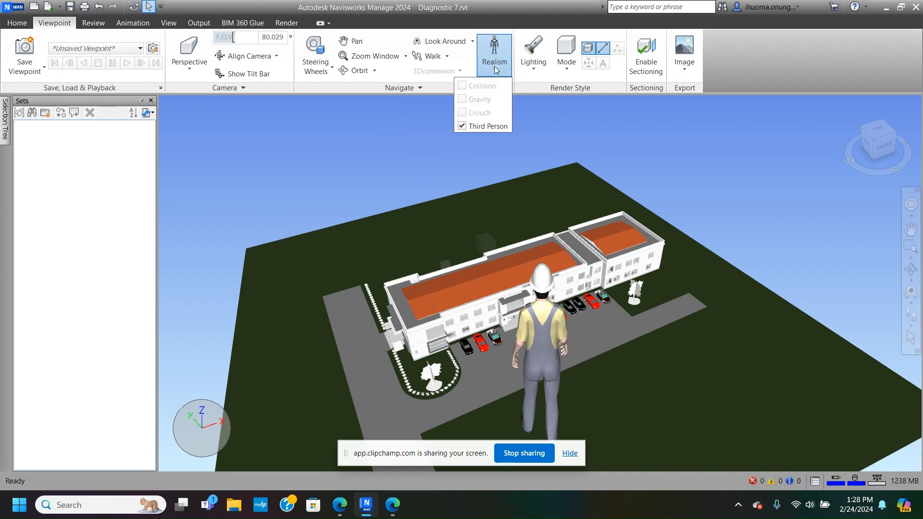
pyautogui.click(486, 126)
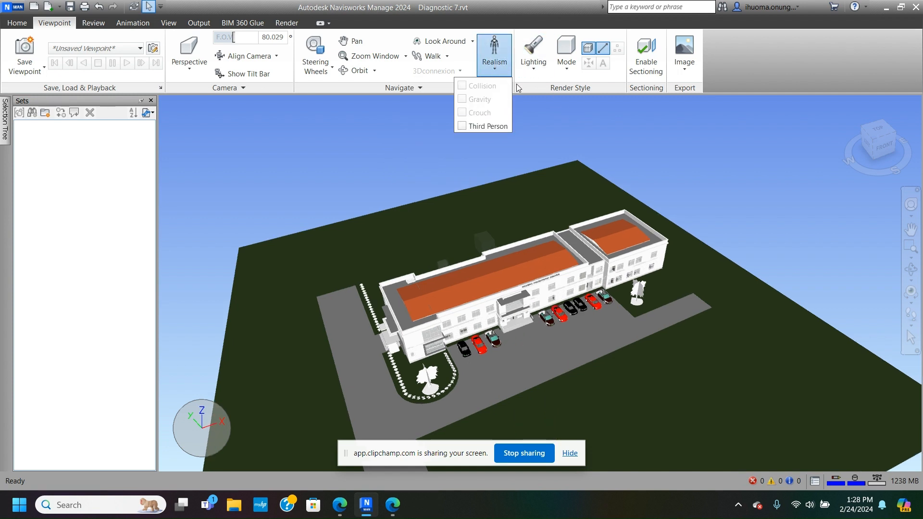
# Step: Compare the scene lighting options by applying Full Lights, Scene Lights, Head Light and No Lights in turn
pyautogui.click(534, 70)
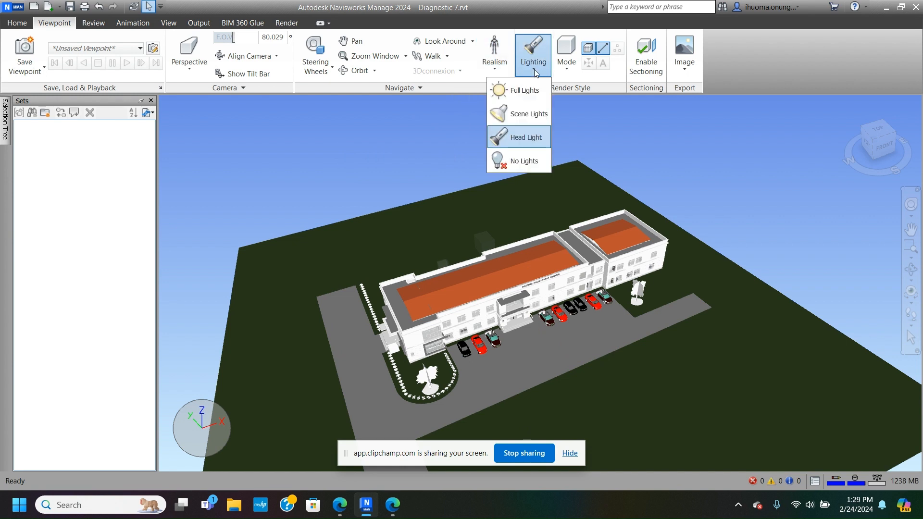
pyautogui.click(527, 91)
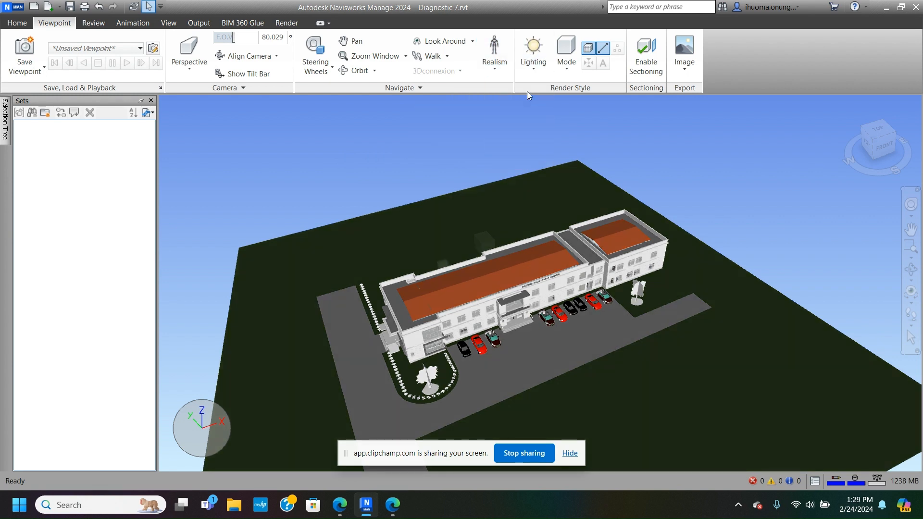
pyautogui.click(535, 70)
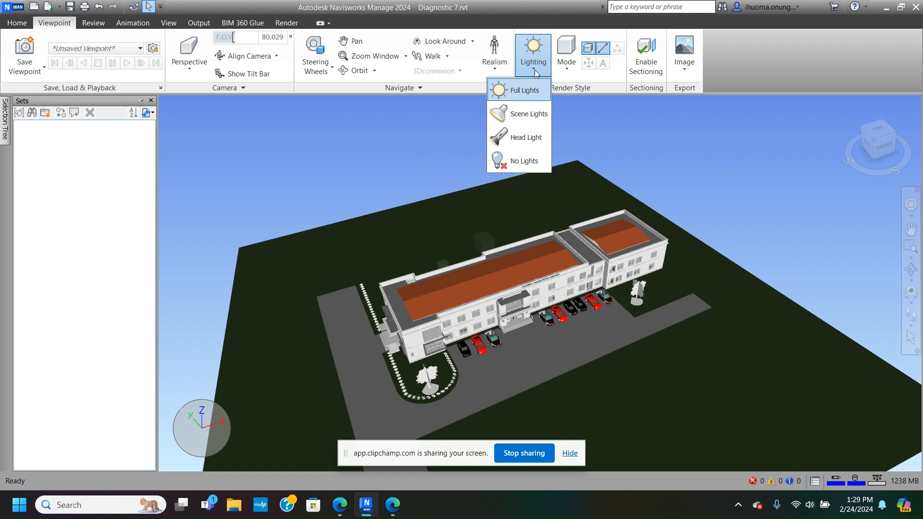
pyautogui.click(526, 117)
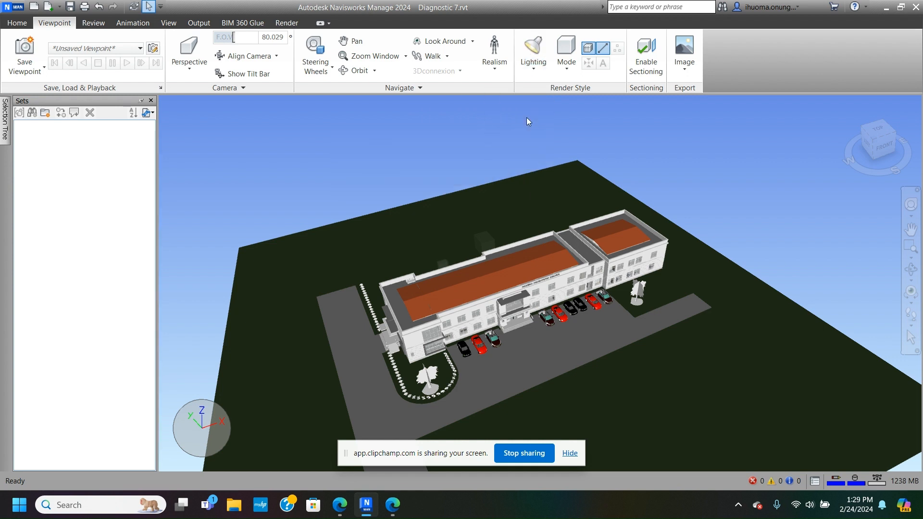
pyautogui.click(534, 69)
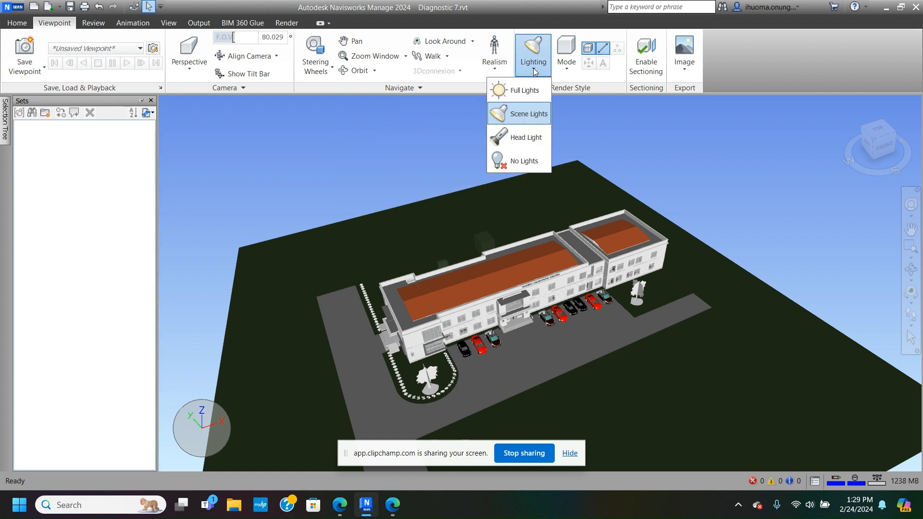
pyautogui.click(529, 138)
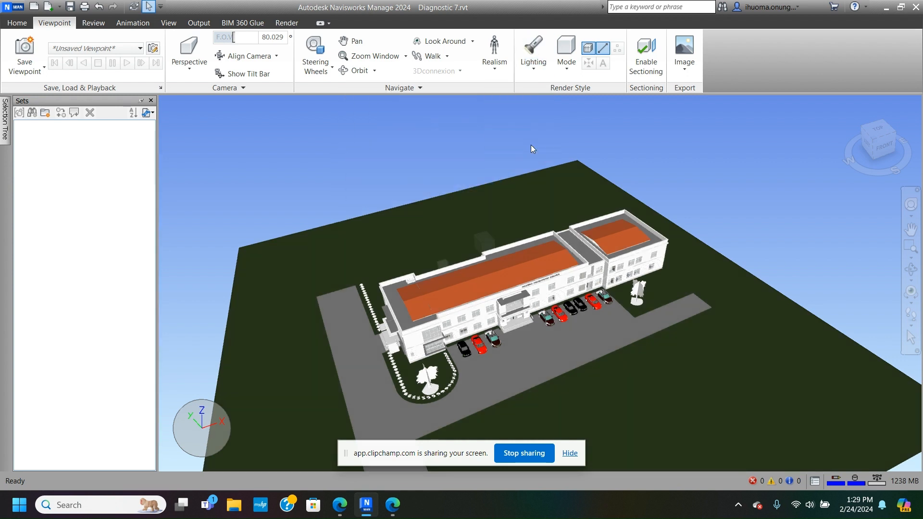
pyautogui.click(536, 71)
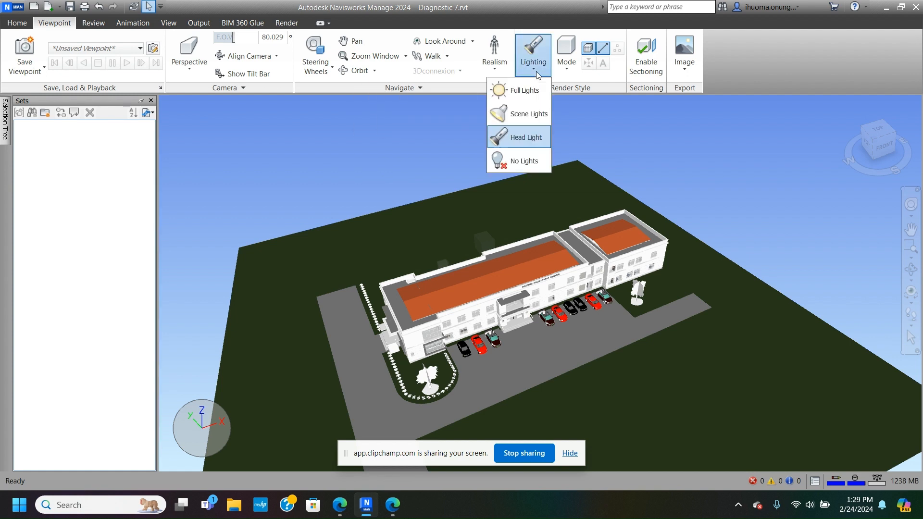
pyautogui.click(524, 161)
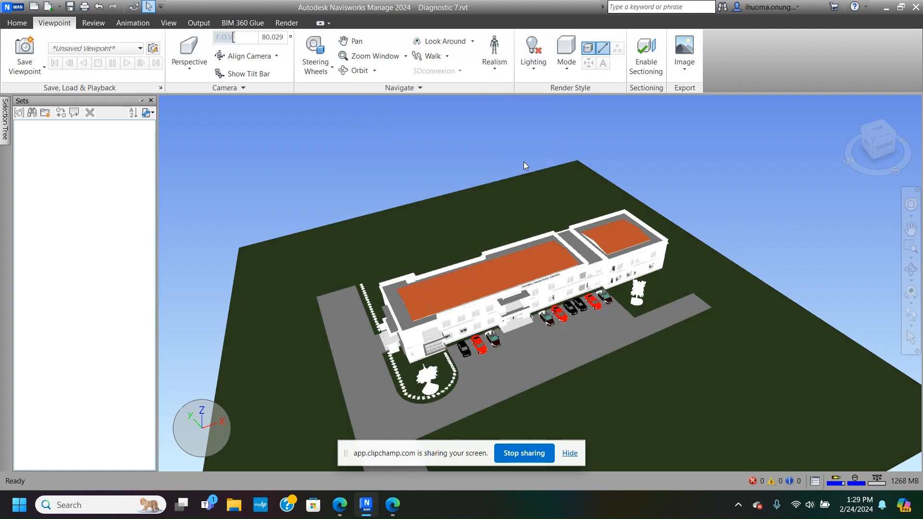
# Step: Apply the Full Render mode to the model and set its lighting to Scene Lights
pyautogui.click(572, 71)
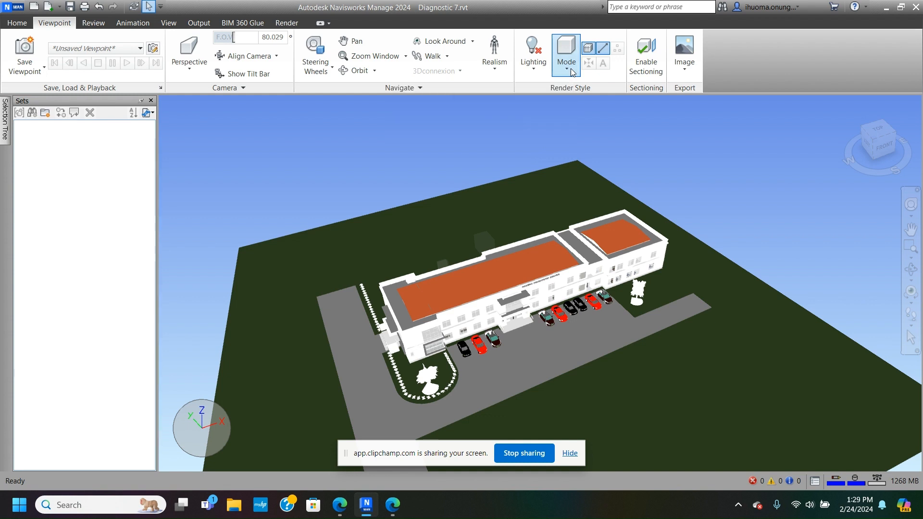
pyautogui.click(564, 91)
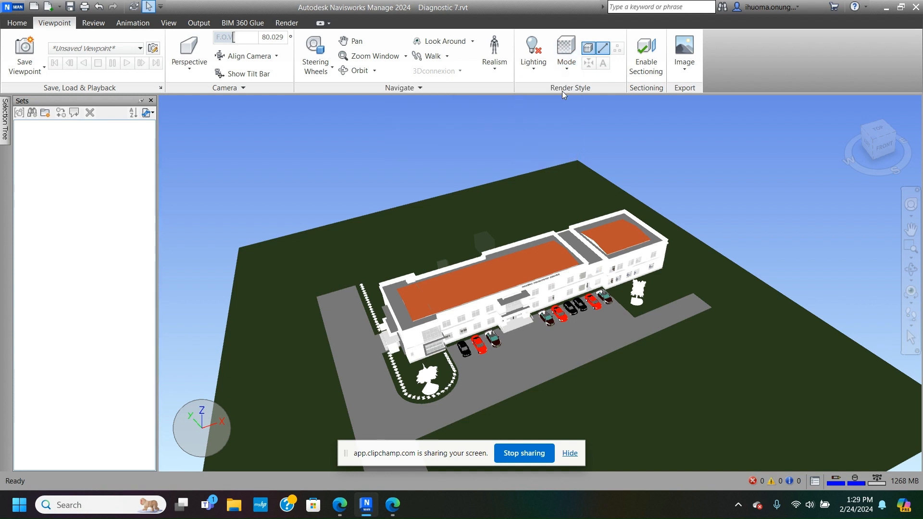
pyautogui.click(535, 70)
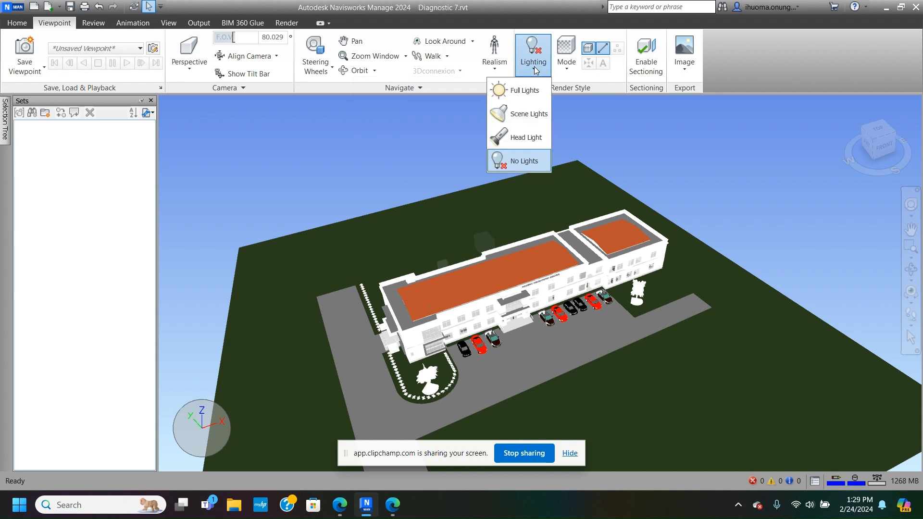
pyautogui.click(528, 115)
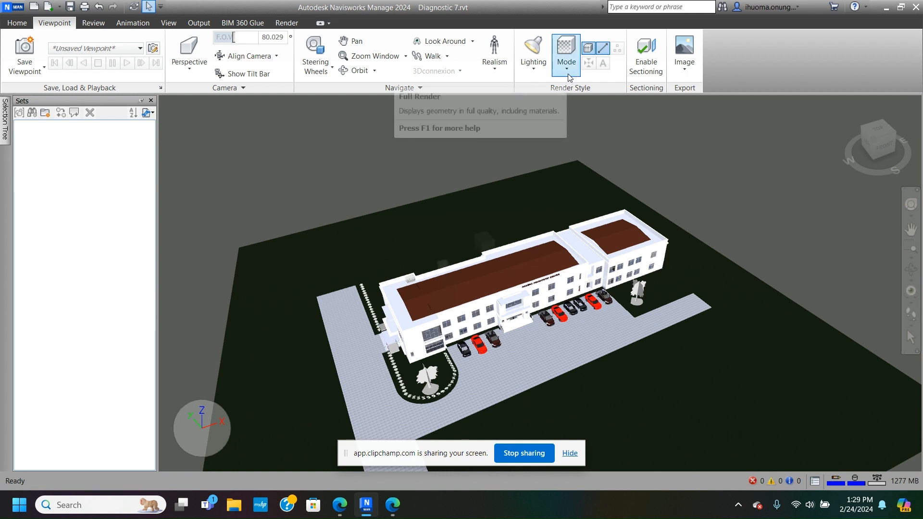
# Step: Compare the render modes by switching the model from Full Render to Shaded and on to Wireframe
pyautogui.click(568, 73)
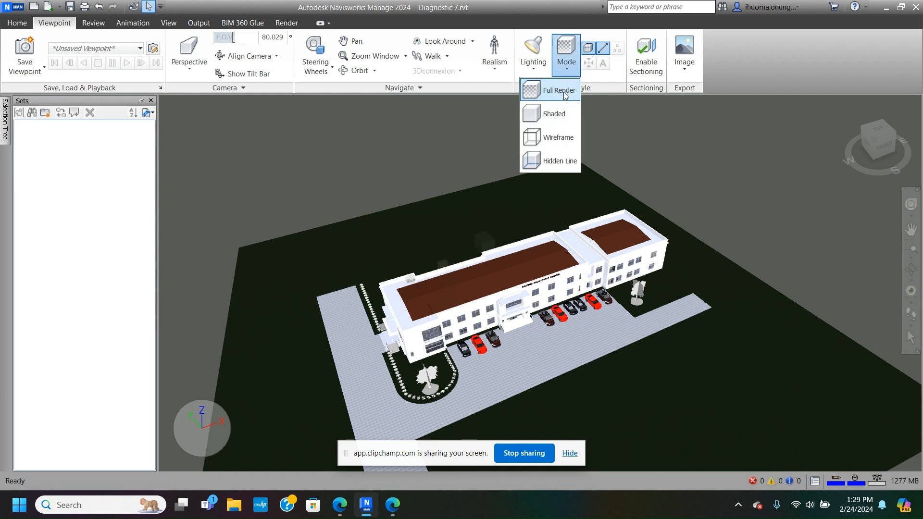
pyautogui.click(565, 83)
pyautogui.click(566, 68)
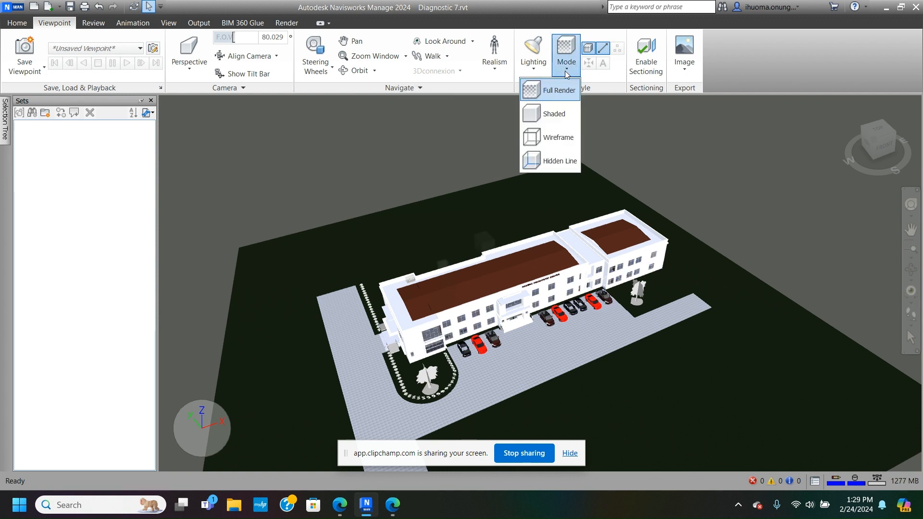
pyautogui.click(558, 112)
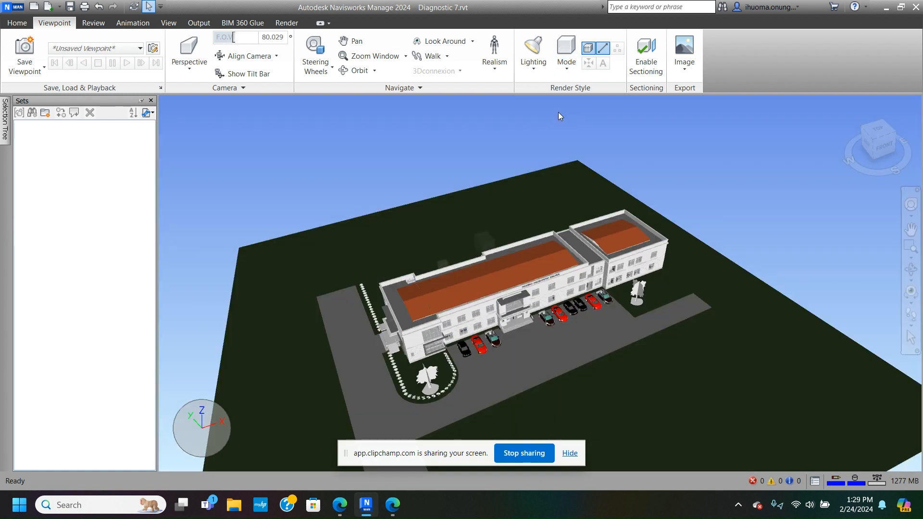
pyautogui.click(569, 69)
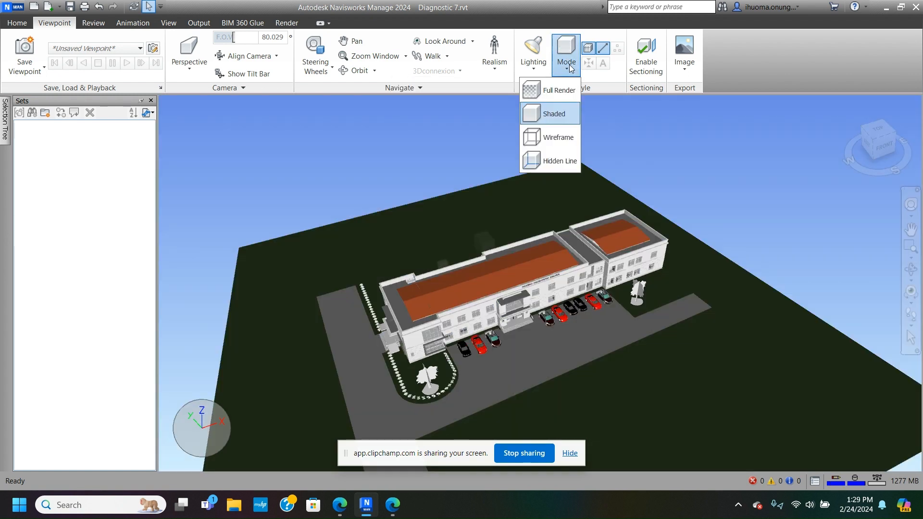
pyautogui.click(567, 137)
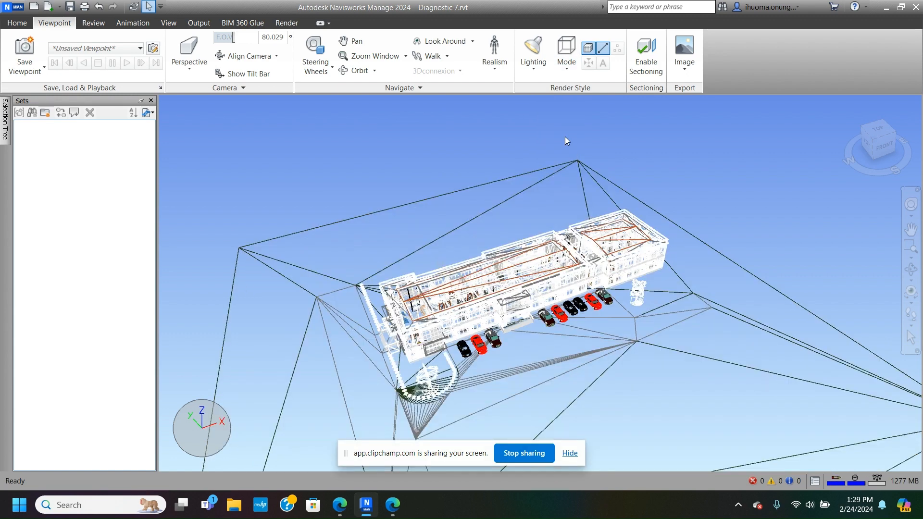
pyautogui.click(569, 69)
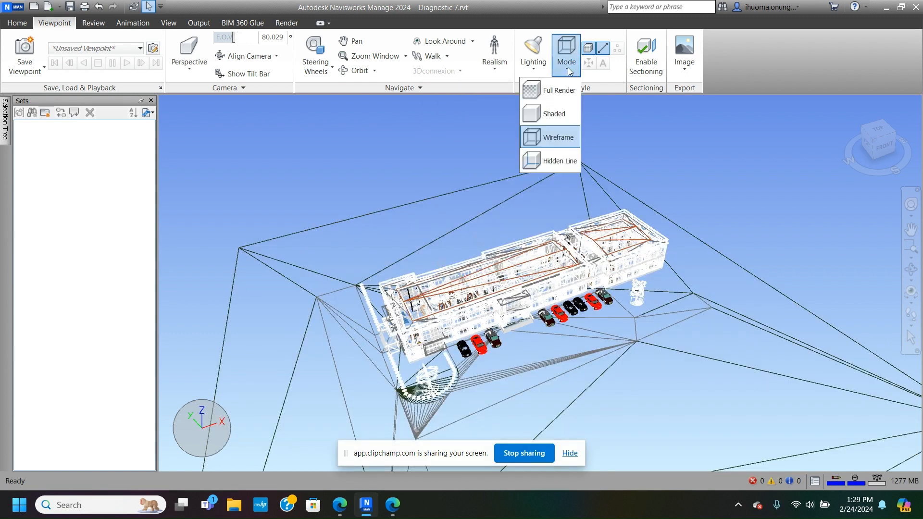
pyautogui.click(556, 140)
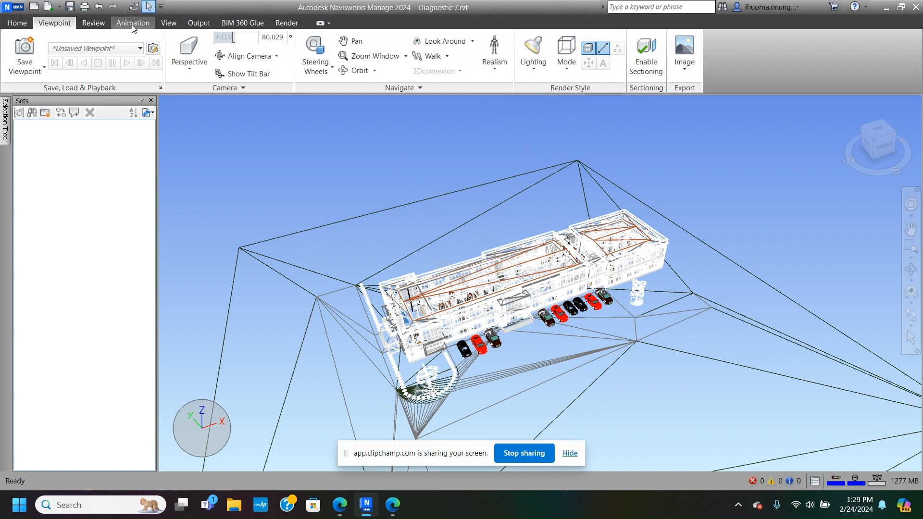
# Step: Glance at the review tools and set the model's render mode back to Shaded
pyautogui.click(94, 23)
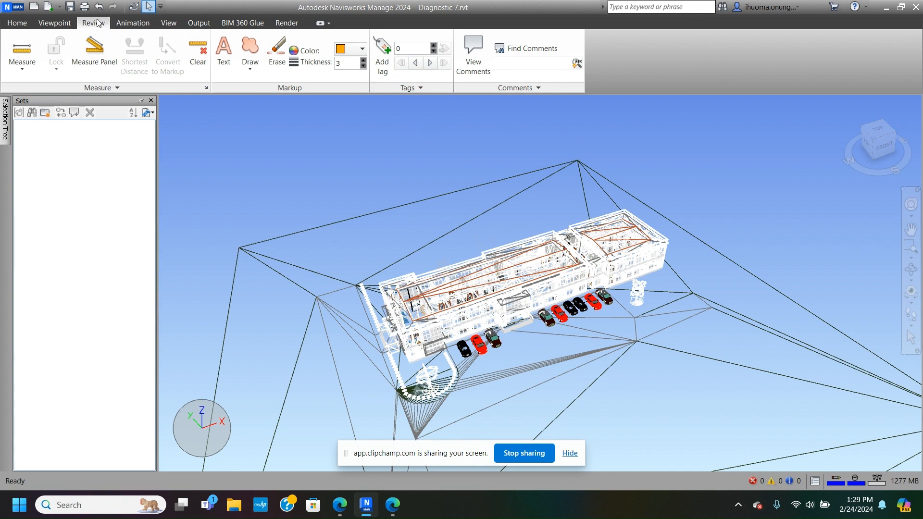
pyautogui.click(56, 25)
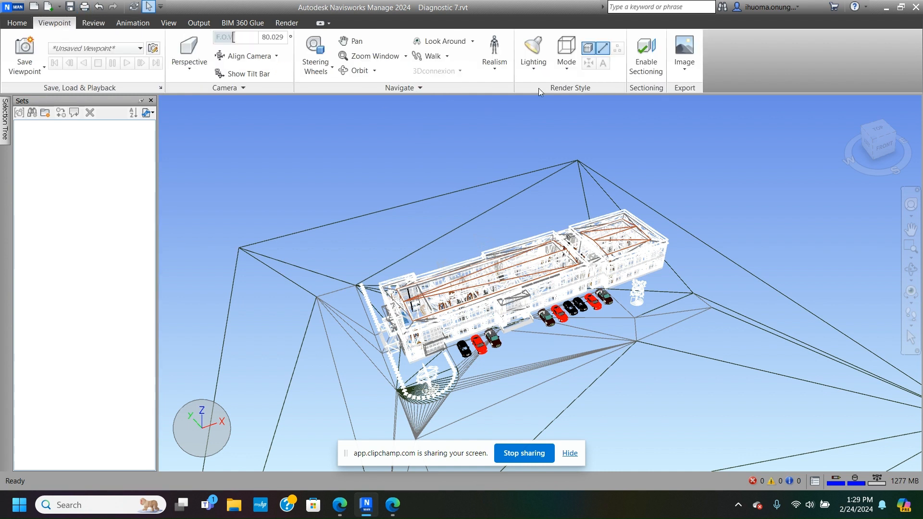
pyautogui.click(568, 69)
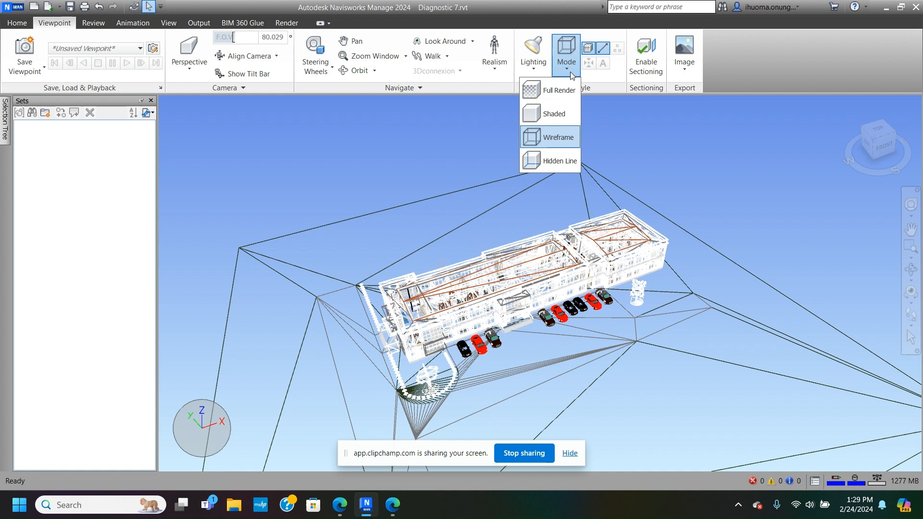
pyautogui.click(558, 114)
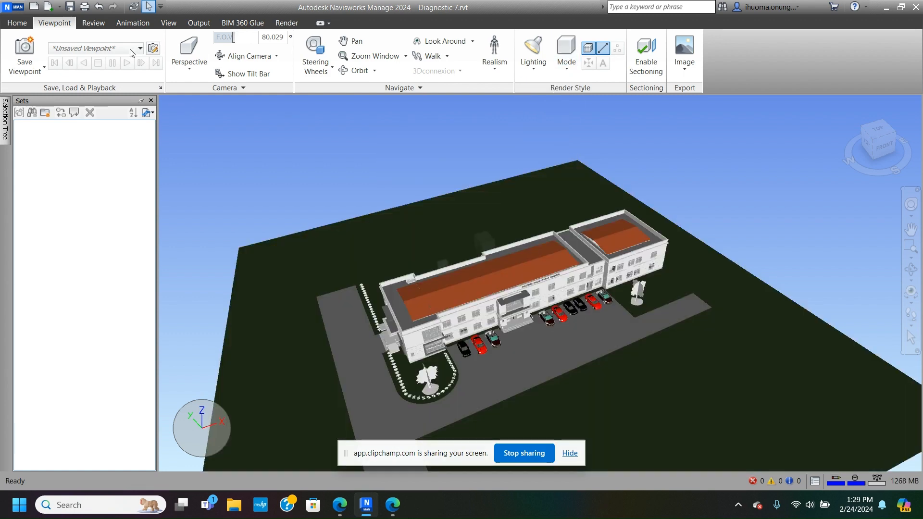
# Step: Examine the review tools with the available measurement types, and the animation tools
pyautogui.click(99, 23)
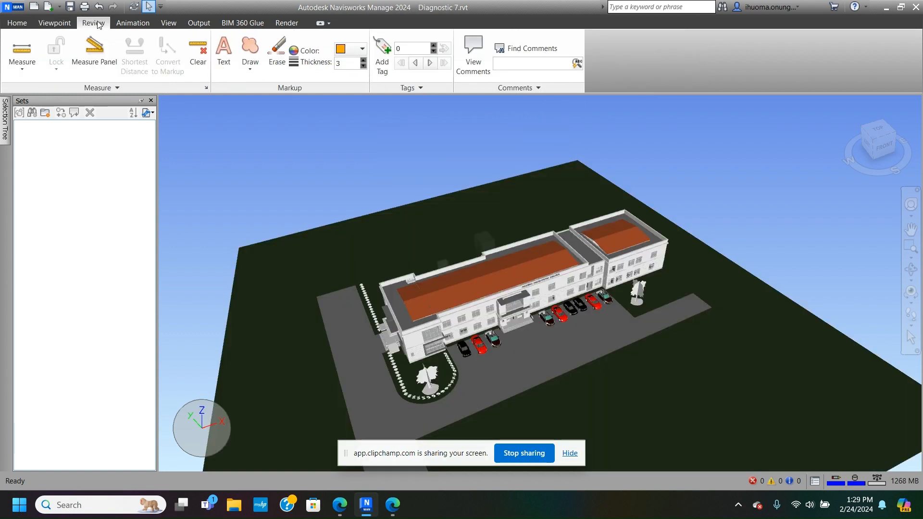
pyautogui.click(23, 70)
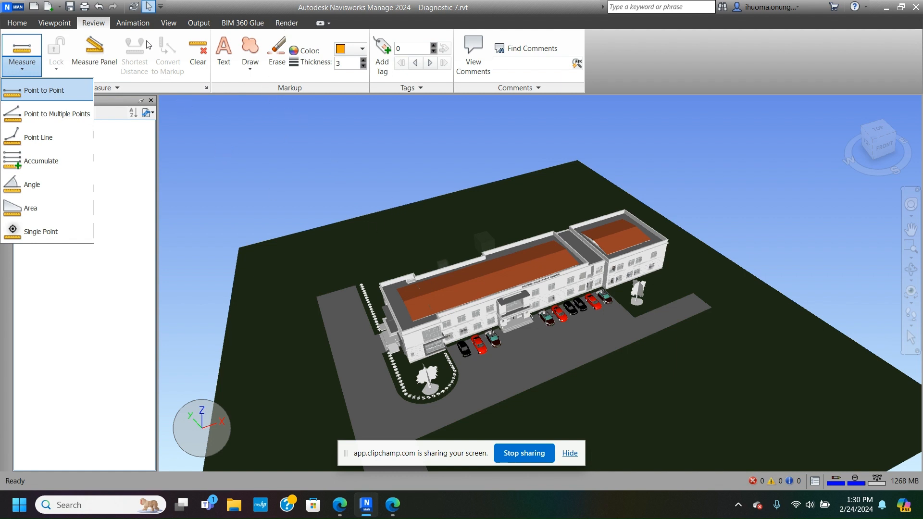
pyautogui.click(133, 23)
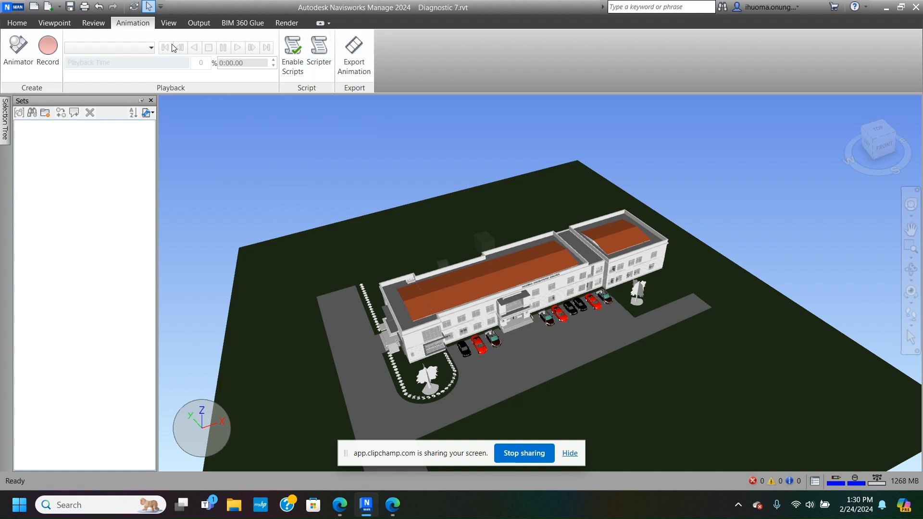
# Step: Look through the list of dockable windows, show the TimeLiner and Animator windows, and close both
pyautogui.click(169, 23)
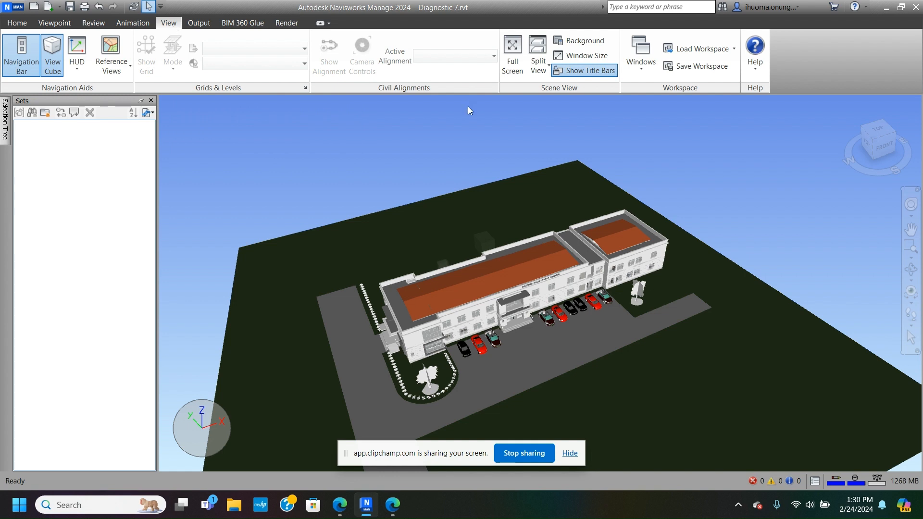
pyautogui.click(645, 60)
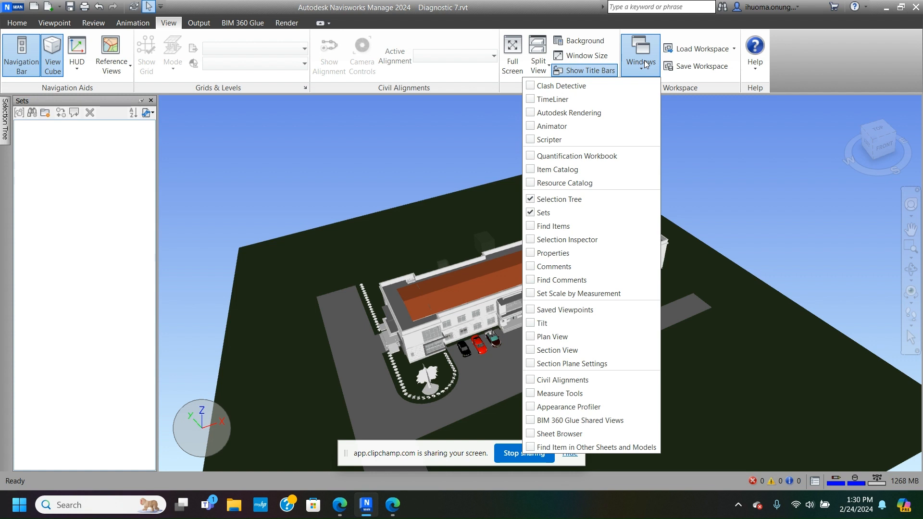
pyautogui.click(532, 99)
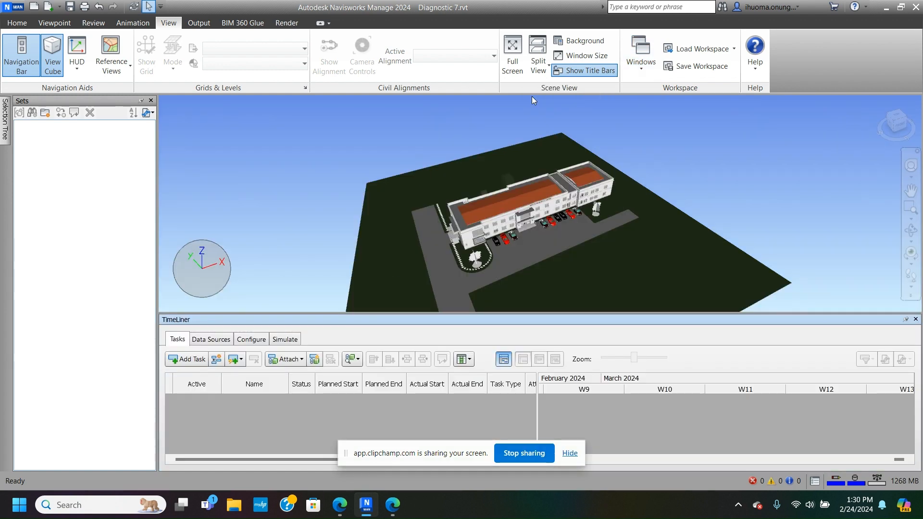
pyautogui.click(640, 65)
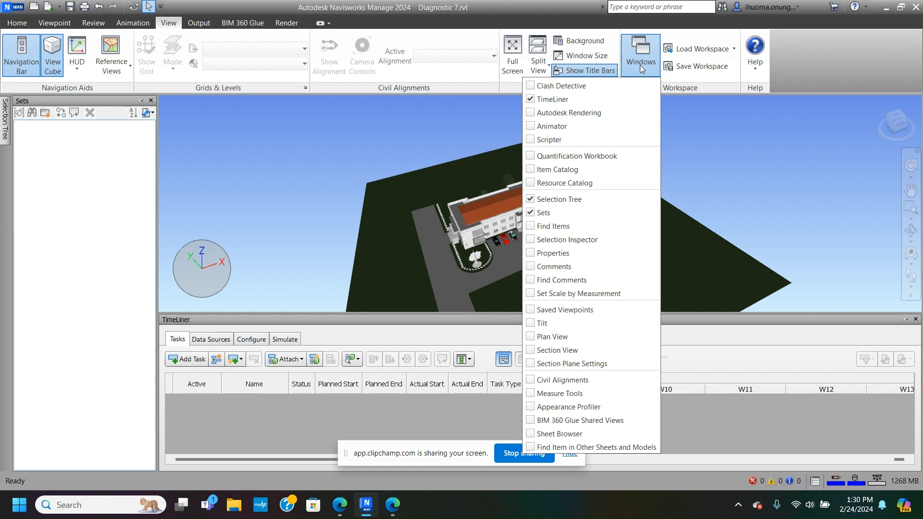
pyautogui.click(532, 126)
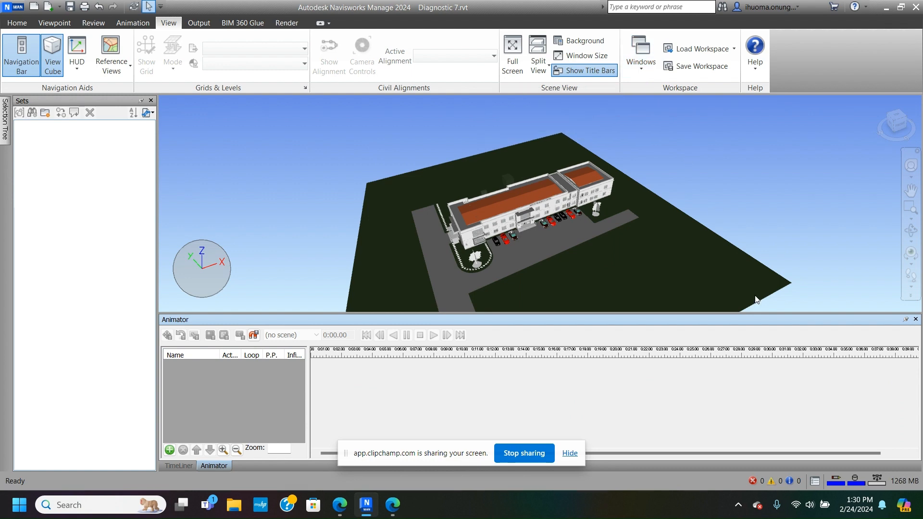
pyautogui.click(916, 320)
pyautogui.click(916, 320)
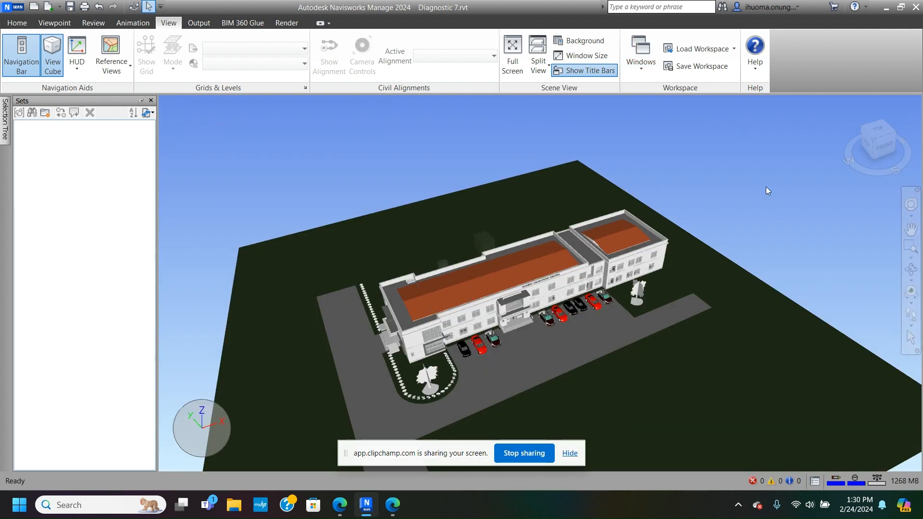
# Step: Look over the print and export tools, and zoom in on the building with the steering wheel
pyautogui.click(197, 22)
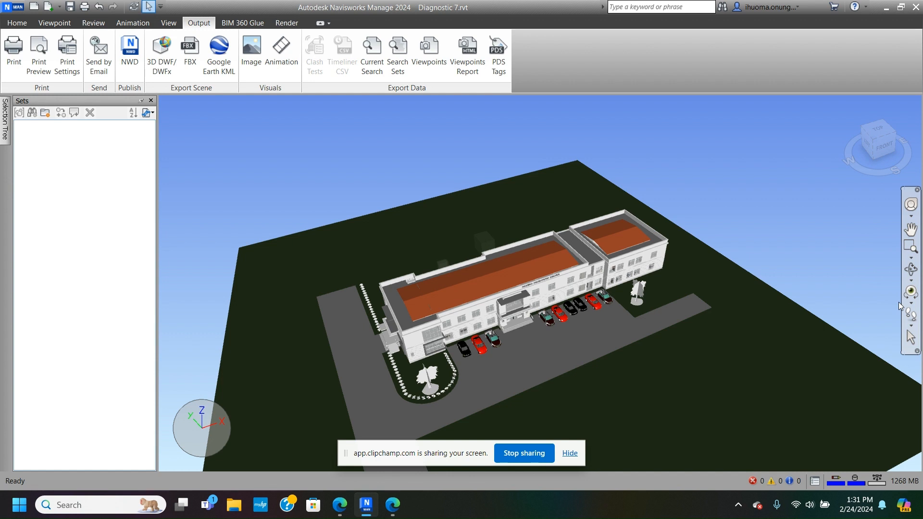
pyautogui.click(910, 206)
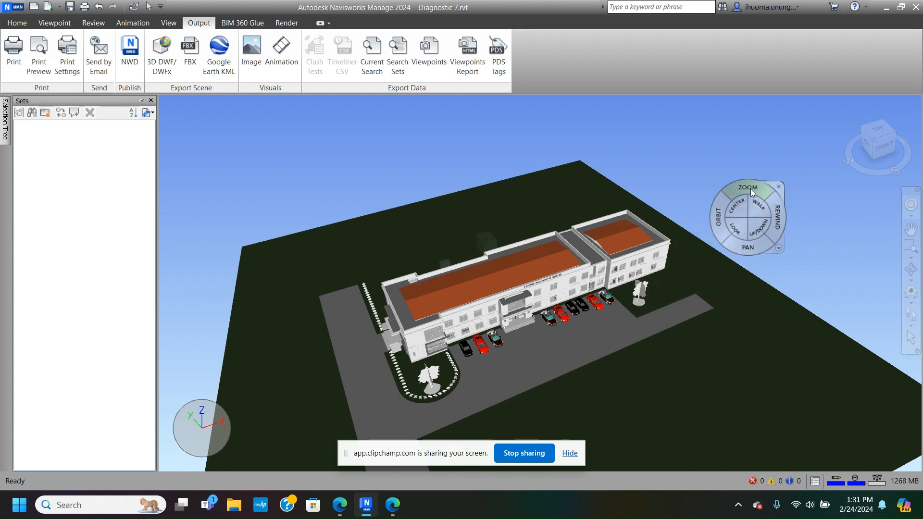
pyautogui.moveTo(751, 189)
pyautogui.mouseDown()
pyautogui.moveTo(752, 212)
pyautogui.moveTo(757, 177)
pyautogui.moveTo(723, 199)
pyautogui.moveTo(720, 217)
pyautogui.moveTo(724, 193)
pyautogui.moveTo(748, 198)
pyautogui.moveTo(741, 179)
pyautogui.moveTo(751, 181)
pyautogui.mouseUp()
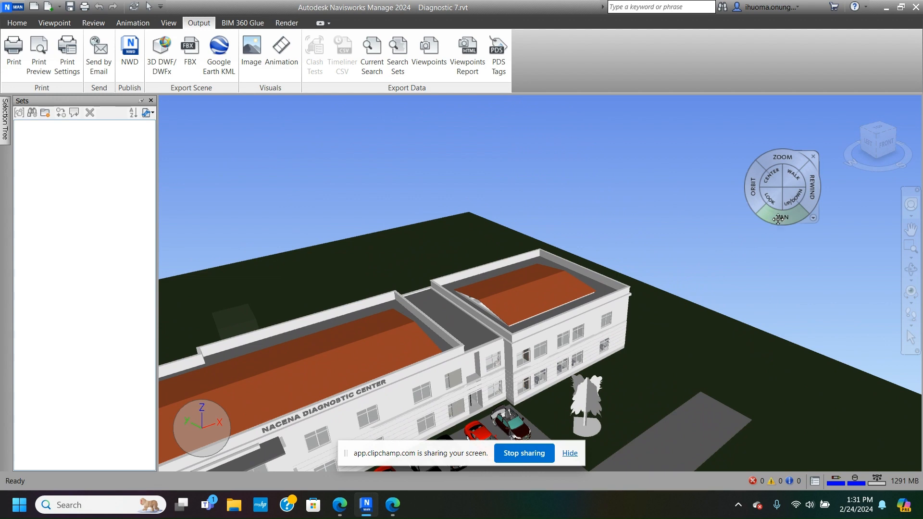
# Step: Pan across the front of the building with the steering wheel and with the Pan tool
pyautogui.moveTo(778, 219); pyautogui.dragTo(761, 148)
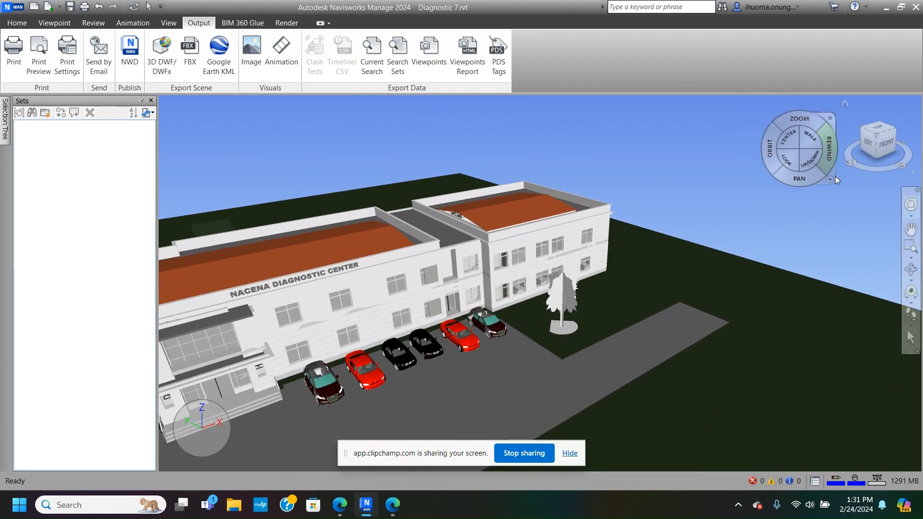
pyautogui.click(917, 235)
pyautogui.moveTo(829, 235); pyautogui.dragTo(810, 276)
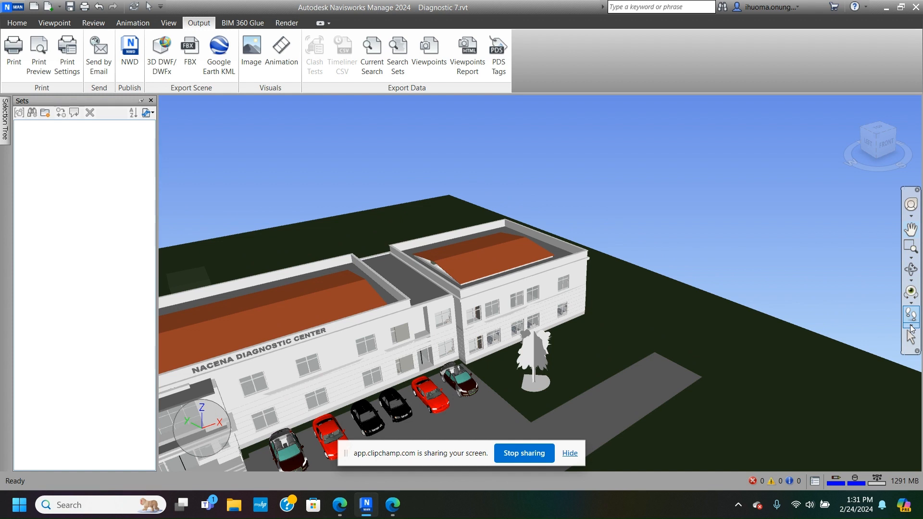
# Step: Walk around the building with the Walk tool, pan along its roof, and return to the top-front-right corner view
pyautogui.click(912, 326)
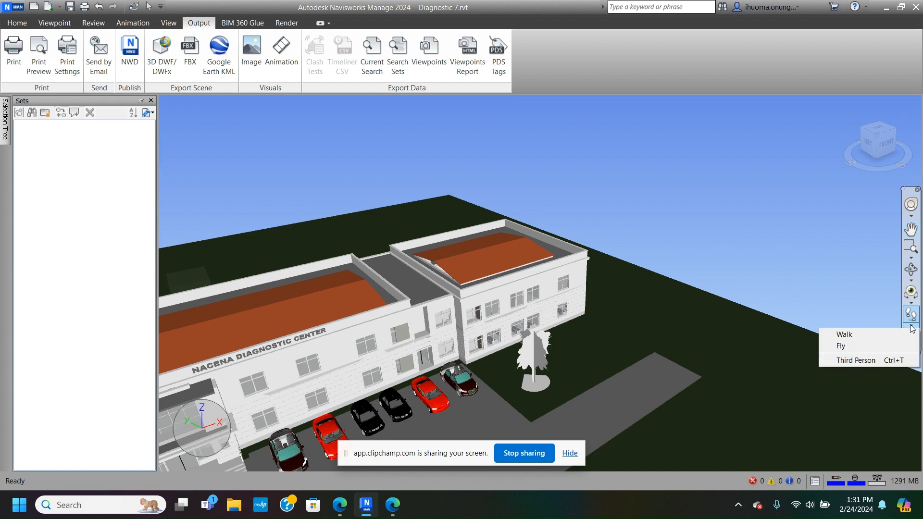
pyautogui.click(855, 333)
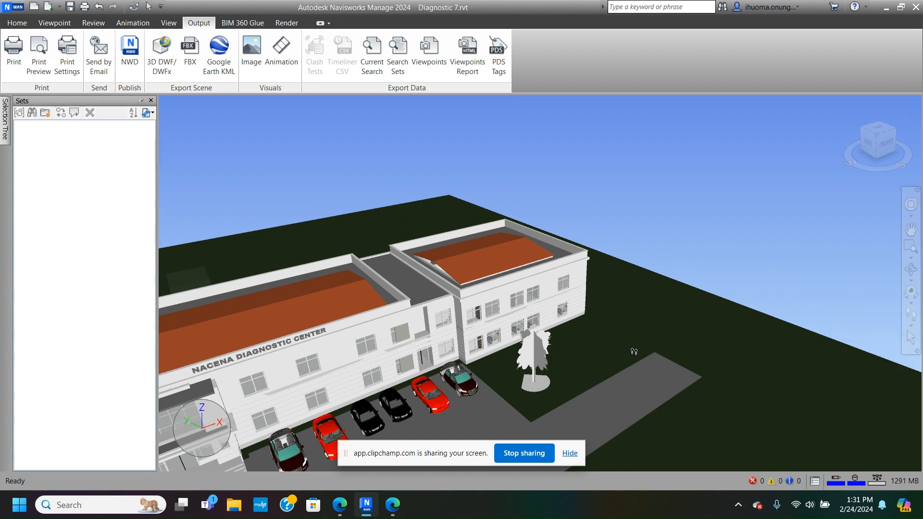
pyautogui.moveTo(621, 358); pyautogui.dragTo(432, 305)
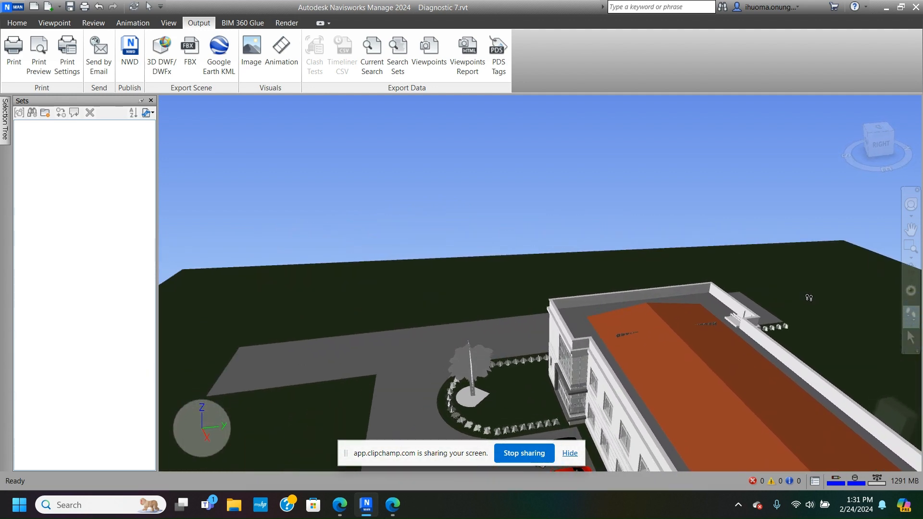
pyautogui.click(913, 229)
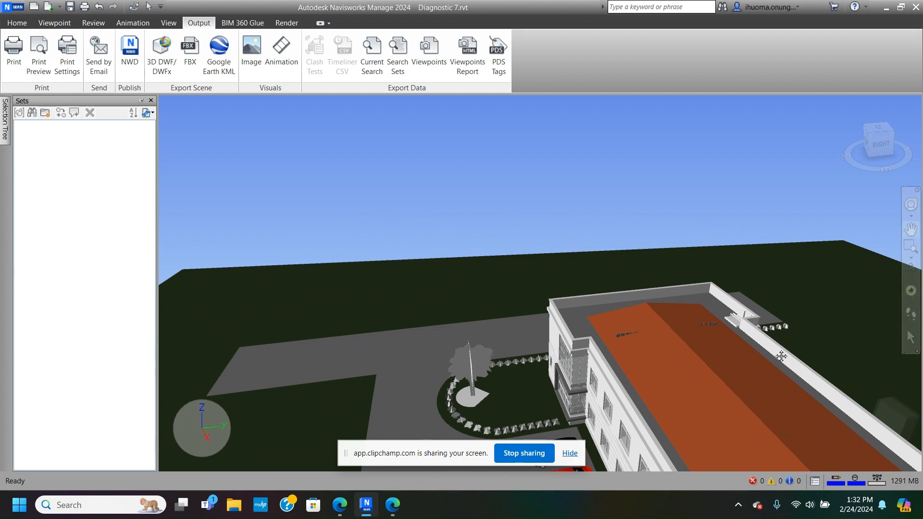
pyautogui.moveTo(780, 351); pyautogui.dragTo(640, 146)
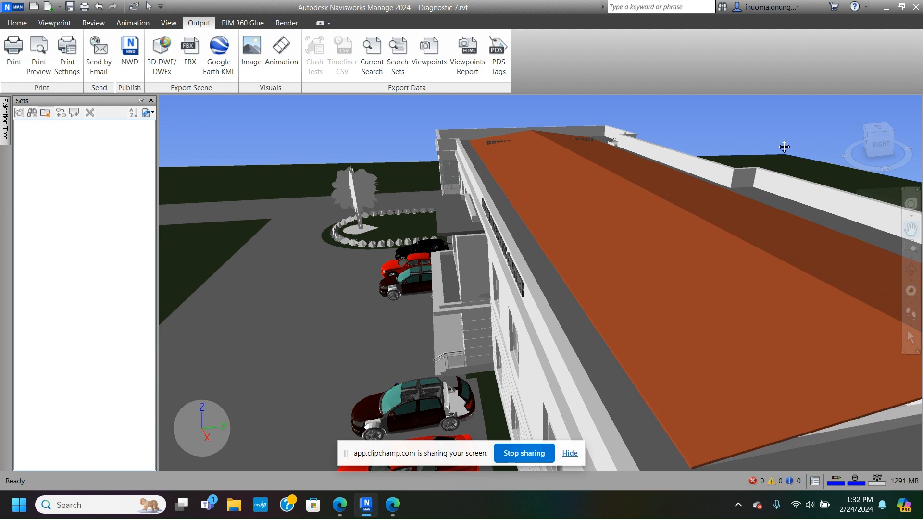
pyautogui.click(870, 139)
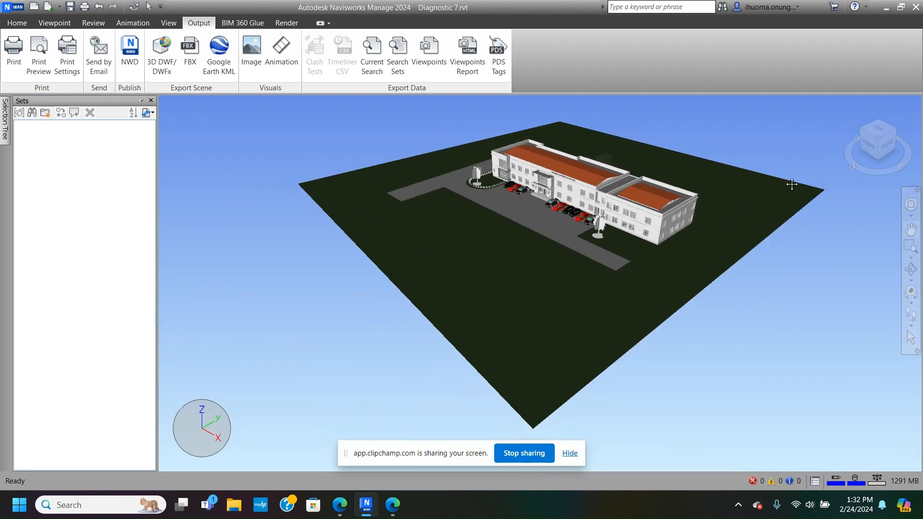
# Step: Zoom in on the site and pan until the whole building and its parking area are framed
pyautogui.rightClick(653, 163)
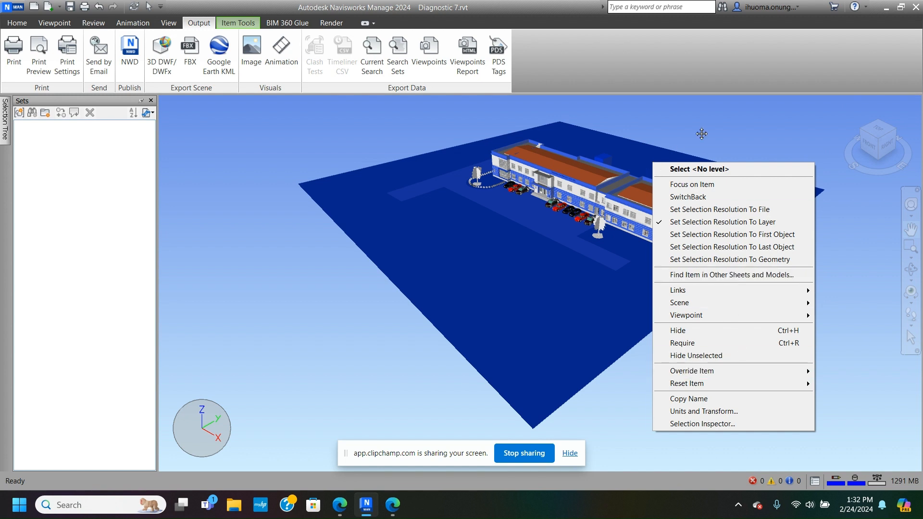
pyautogui.click(572, 244)
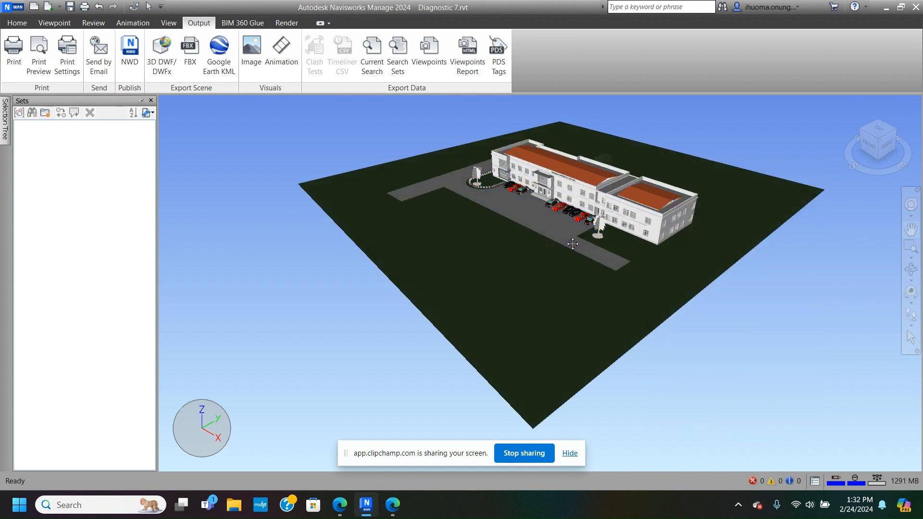
pyautogui.click(912, 247)
pyautogui.moveTo(424, 307); pyautogui.dragTo(741, 114)
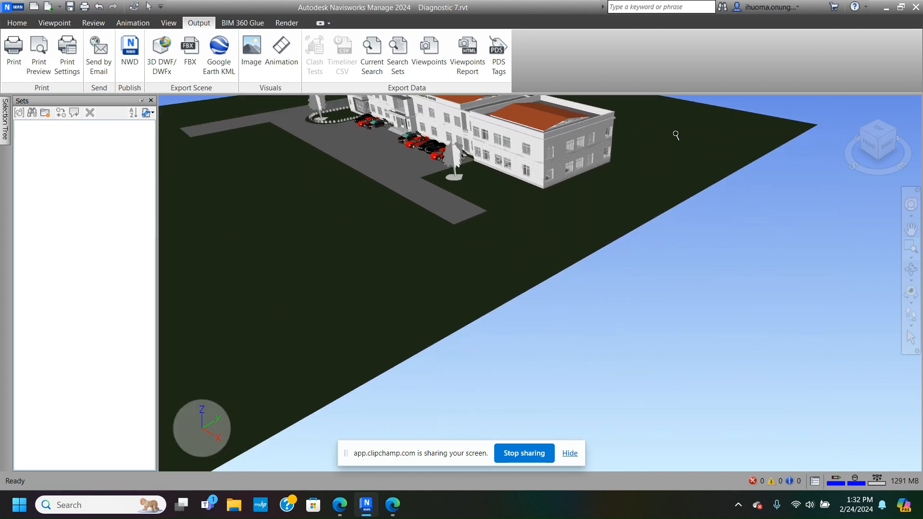
pyautogui.click(910, 230)
pyautogui.moveTo(639, 189); pyautogui.dragTo(634, 334)
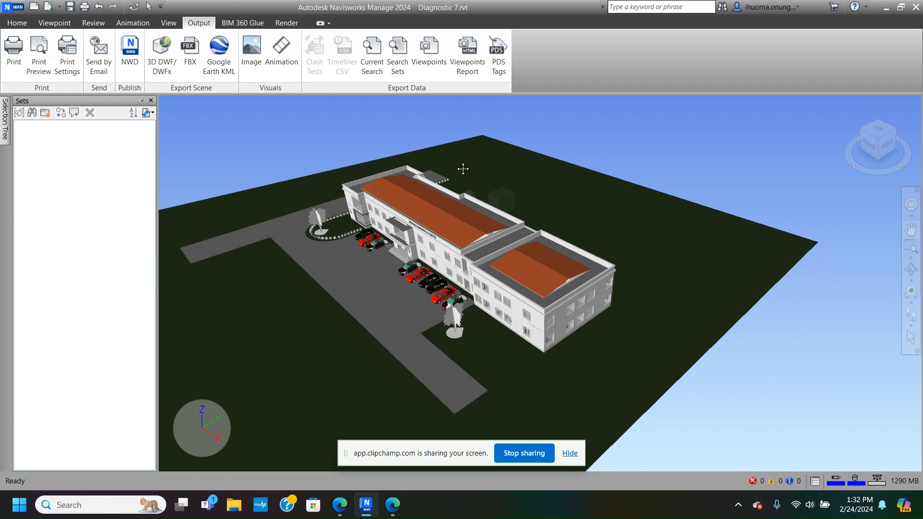
# Step: Show the Saved Viewpoints window and add an empty viewpoint animation, keeping its default name
pyautogui.click(171, 23)
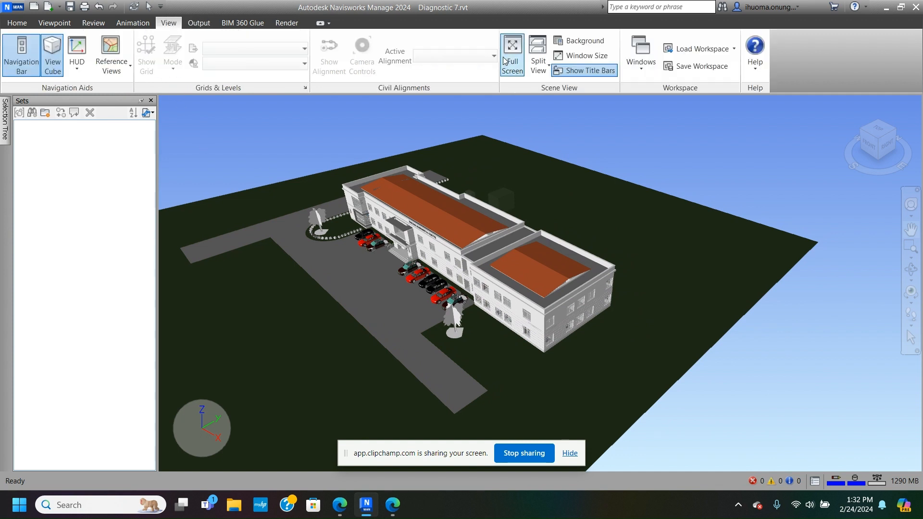
pyautogui.click(645, 58)
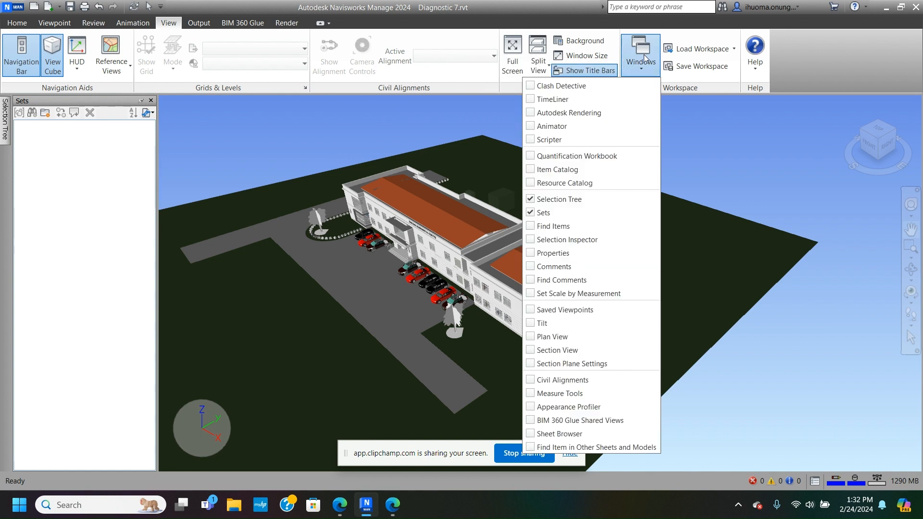
pyautogui.click(532, 310)
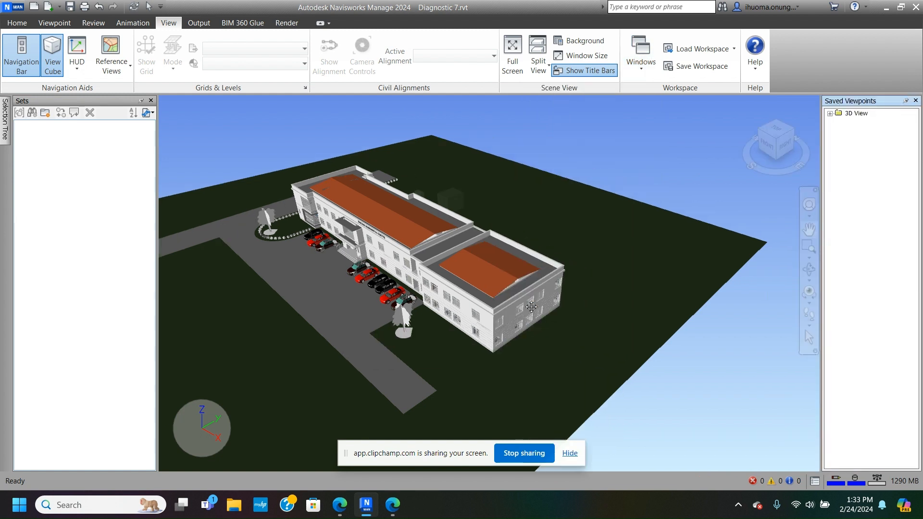
pyautogui.rightClick(860, 130)
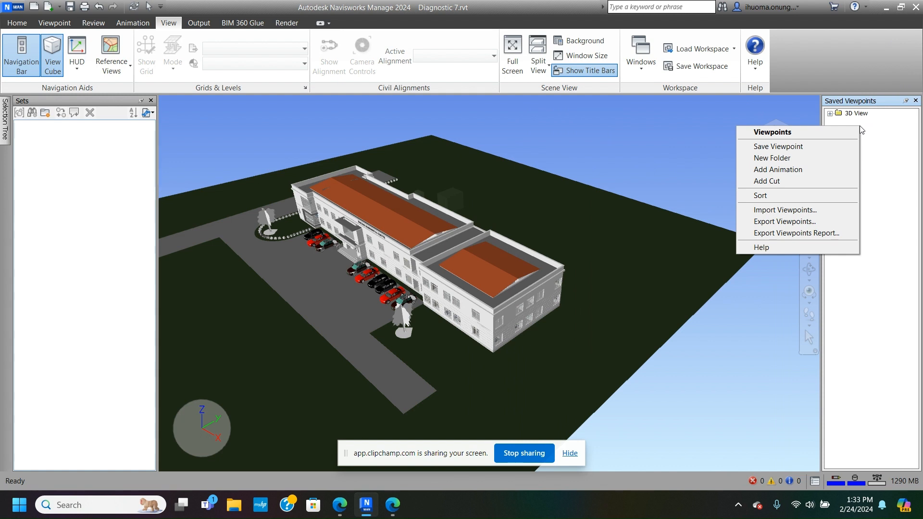
pyautogui.click(821, 169)
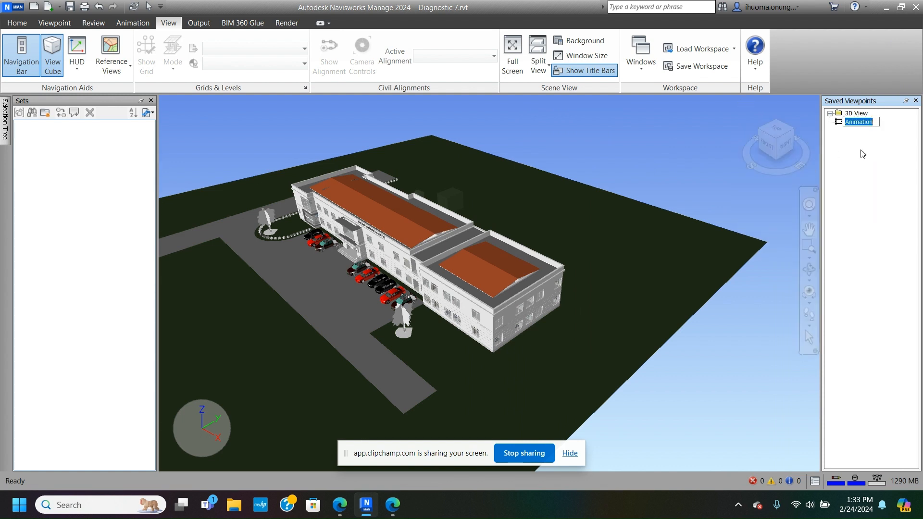
pyautogui.click(841, 124)
pyautogui.click(396, 214)
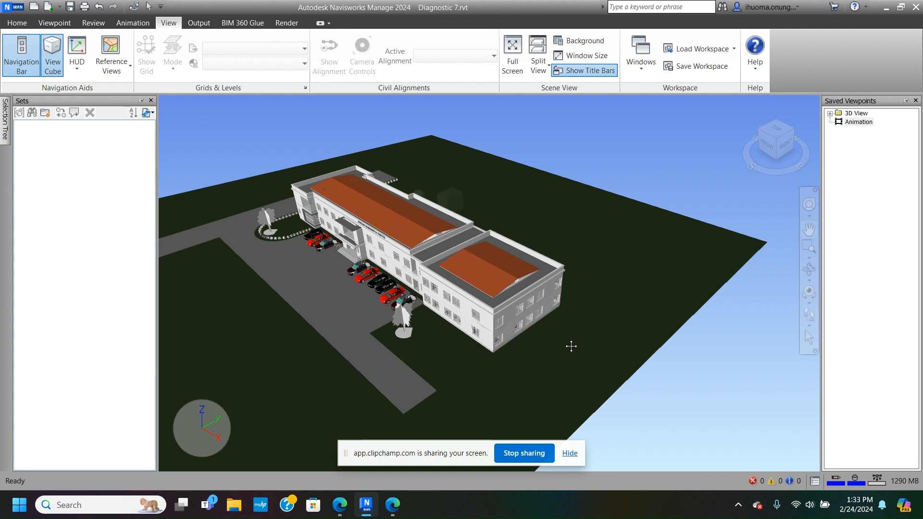
# Step: Save the current view inside the animation as a viewpoint named 1
pyautogui.click(572, 454)
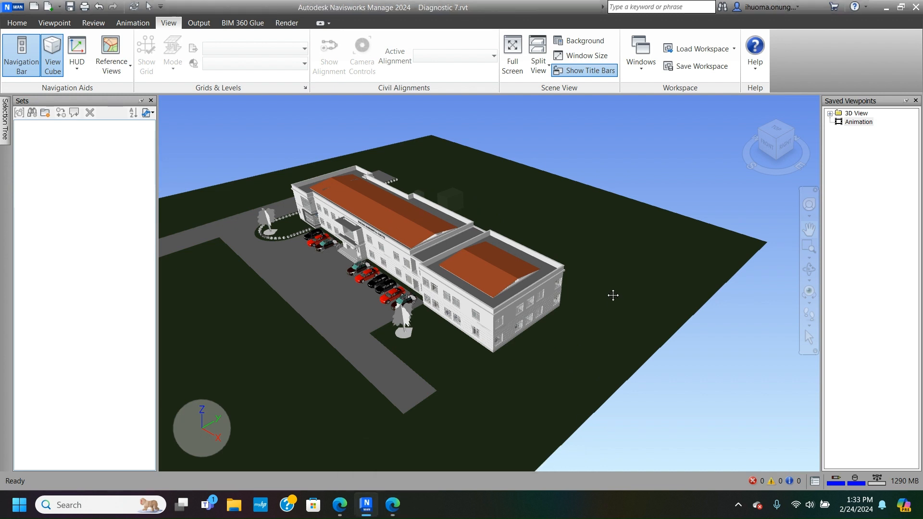
pyautogui.click(846, 124)
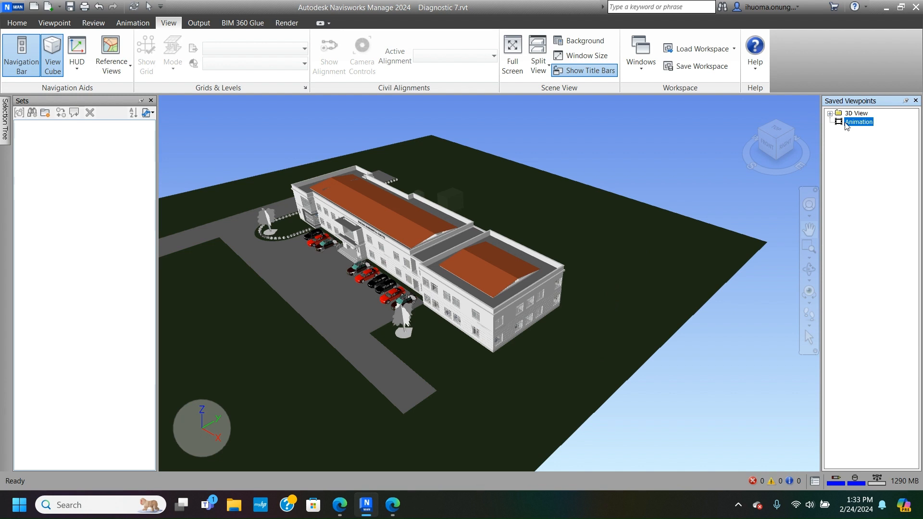
pyautogui.rightClick(846, 124)
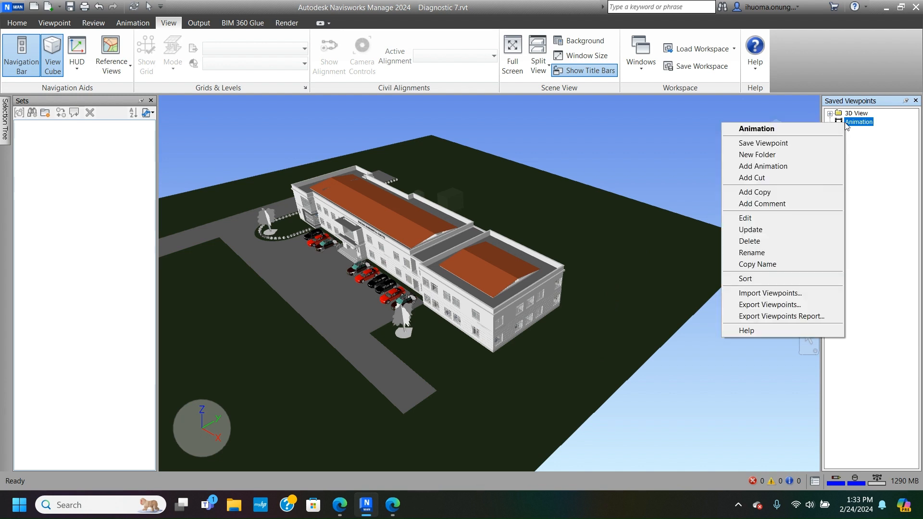
pyautogui.click(787, 143)
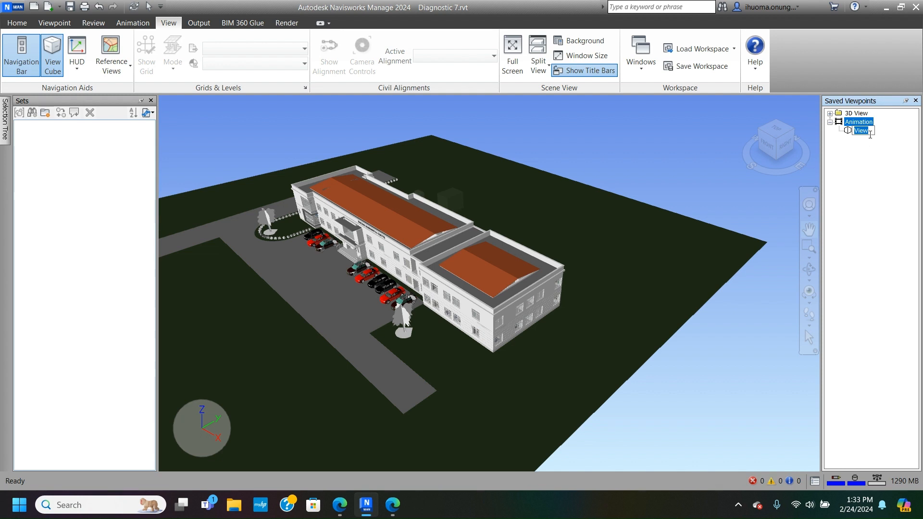
pyautogui.write('1')
pyautogui.click(893, 133)
# Step: Walk and pan around the site to frame the building from its right end
pyautogui.click(813, 317)
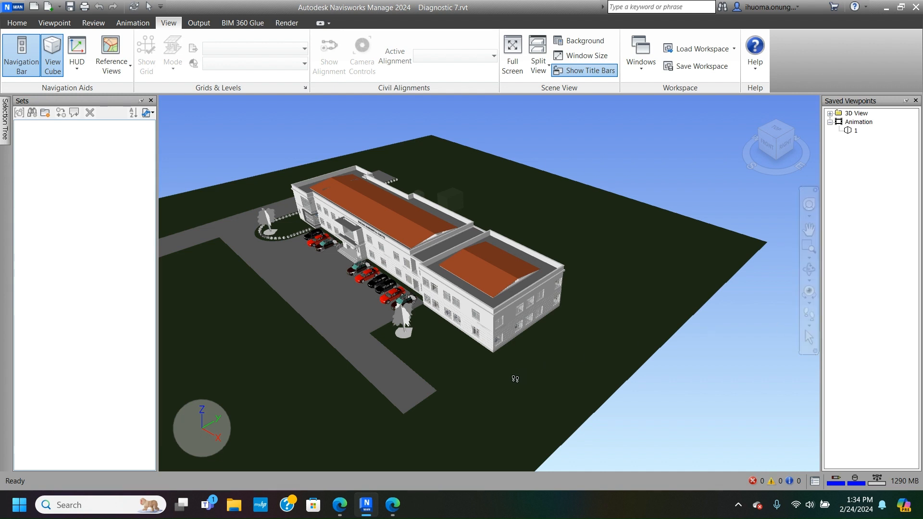
pyautogui.moveTo(519, 373); pyautogui.dragTo(540, 351)
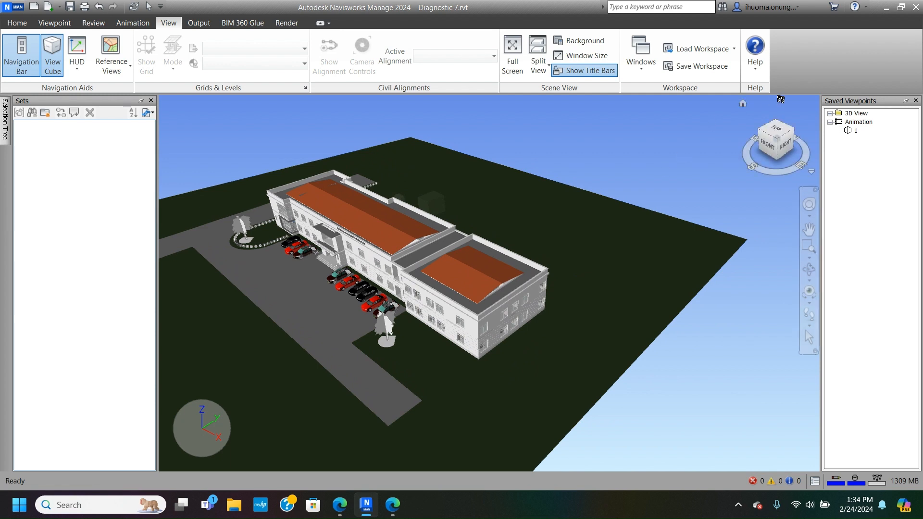
pyautogui.click(777, 139)
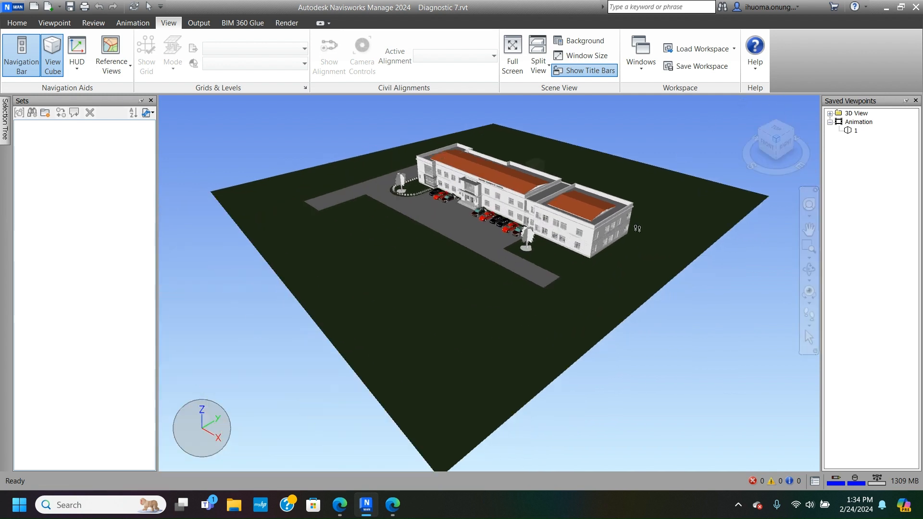
pyautogui.moveTo(629, 223); pyautogui.dragTo(611, 231)
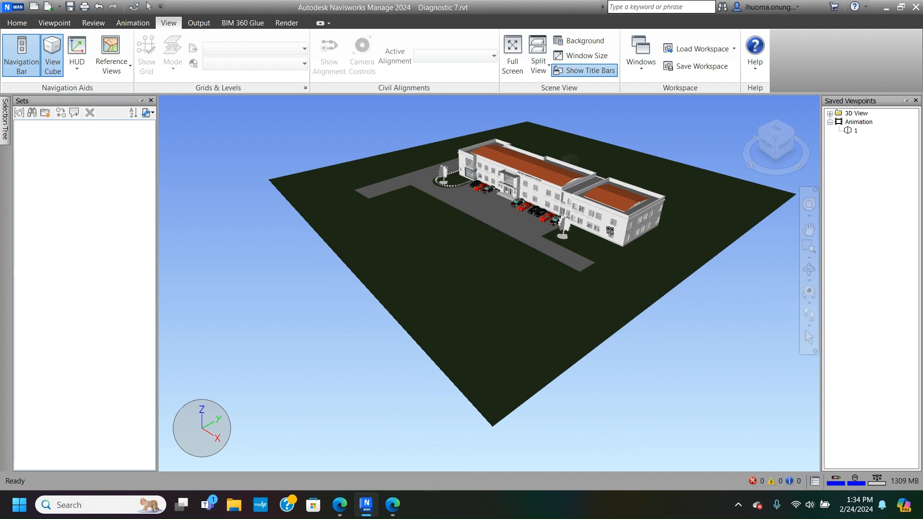
pyautogui.rightClick(679, 204)
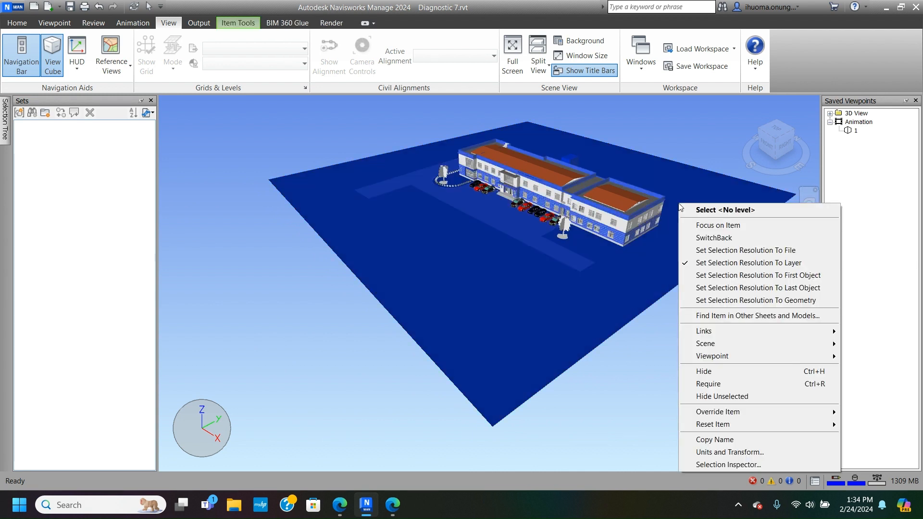
pyautogui.click(640, 249)
pyautogui.moveTo(645, 240); pyautogui.dragTo(644, 220)
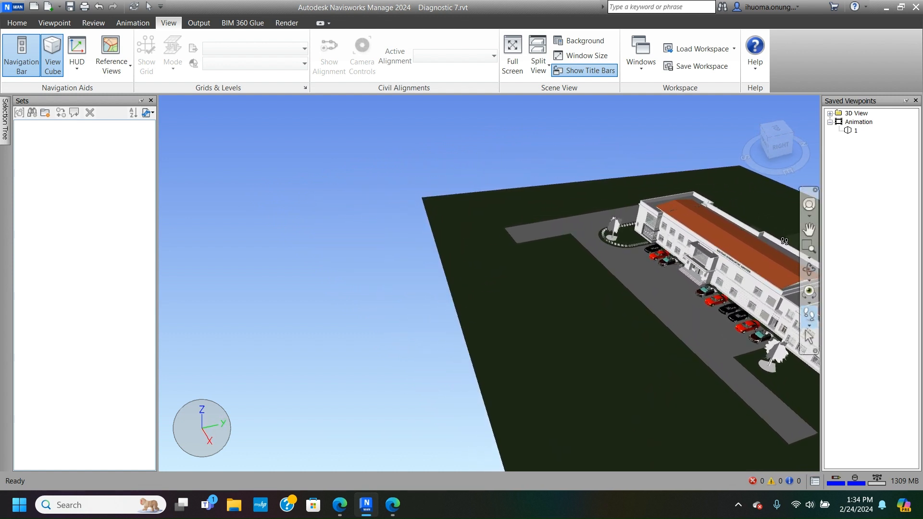
pyautogui.click(810, 230)
pyautogui.moveTo(702, 289); pyautogui.dragTo(325, 269)
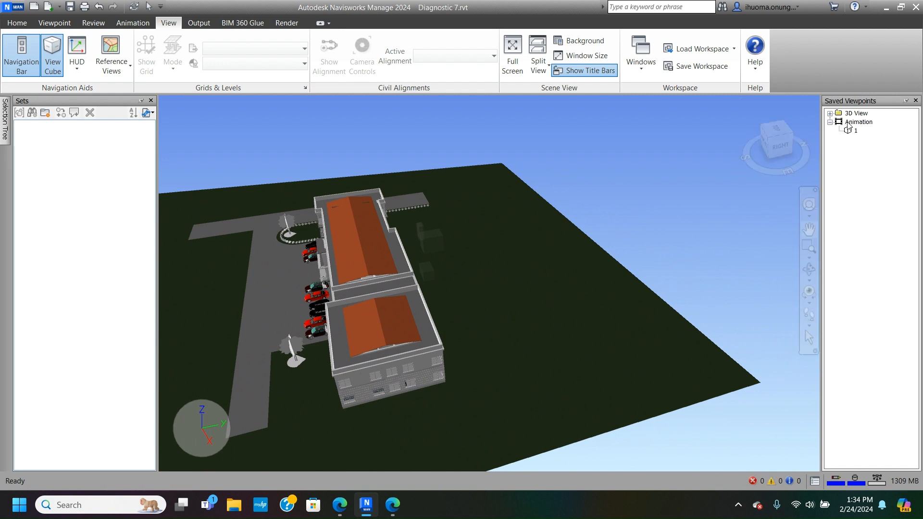
# Step: Save a second viewpoint named 2 inside the animation
pyautogui.click(848, 123)
pyautogui.rightClick(848, 126)
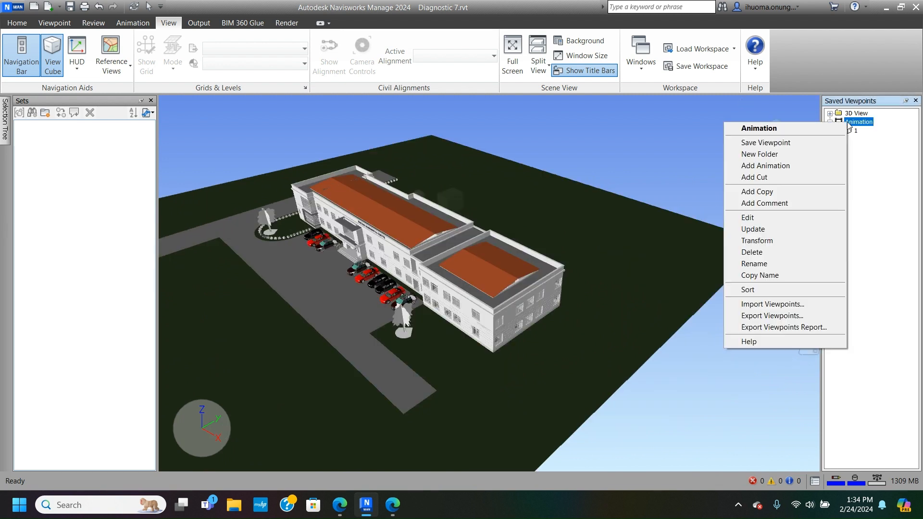
pyautogui.click(784, 142)
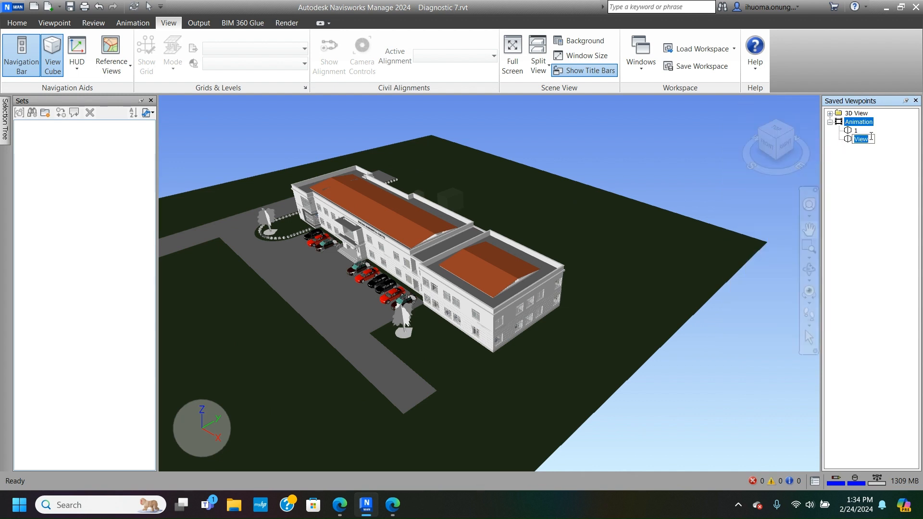
pyautogui.write('2')
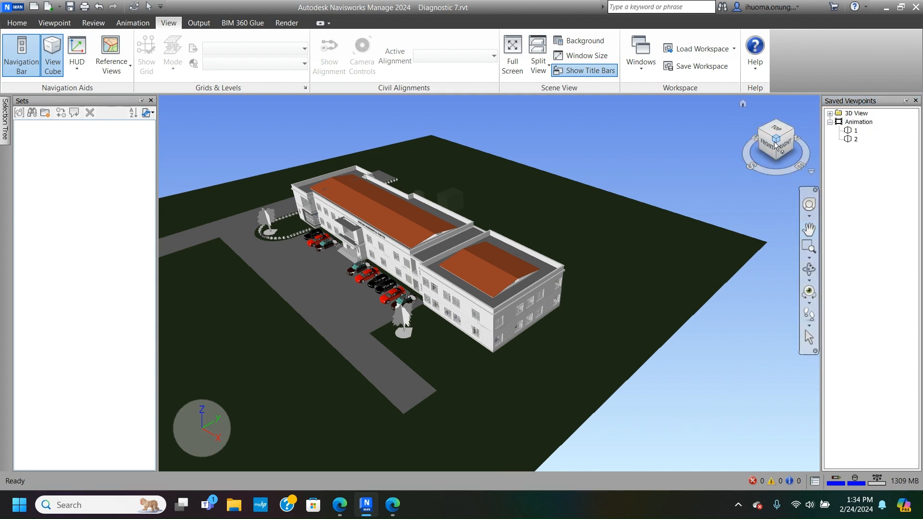
pyautogui.moveTo(774, 141)
pyautogui.mouseDown()
pyautogui.moveTo(697, 148)
pyautogui.moveTo(657, 278)
pyautogui.mouseUp()
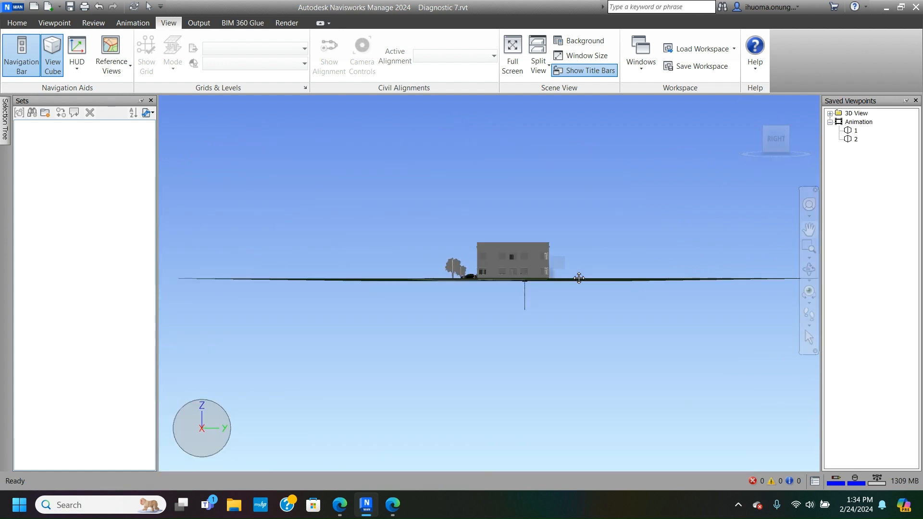
pyautogui.moveTo(557, 272); pyautogui.dragTo(544, 380)
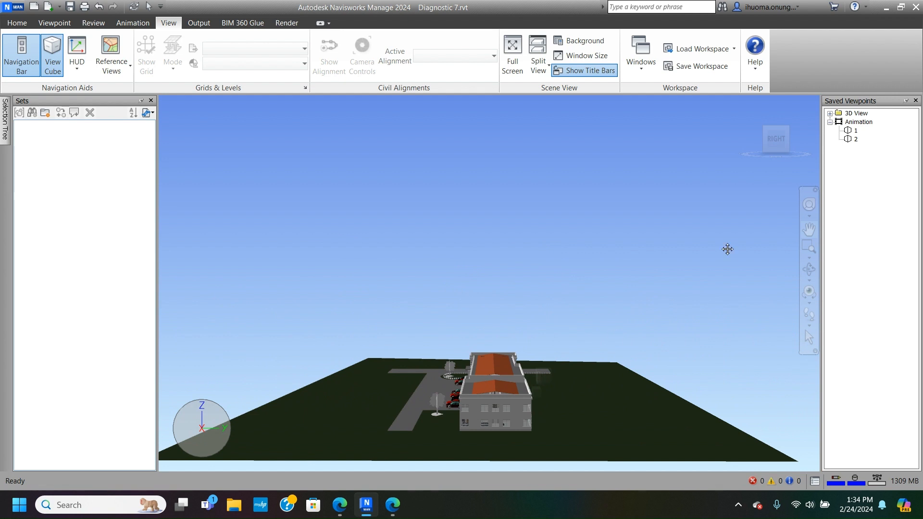
pyautogui.click(788, 126)
pyautogui.moveTo(750, 158)
pyautogui.mouseDown()
pyautogui.moveTo(746, 138)
pyautogui.moveTo(715, 119)
pyautogui.mouseUp()
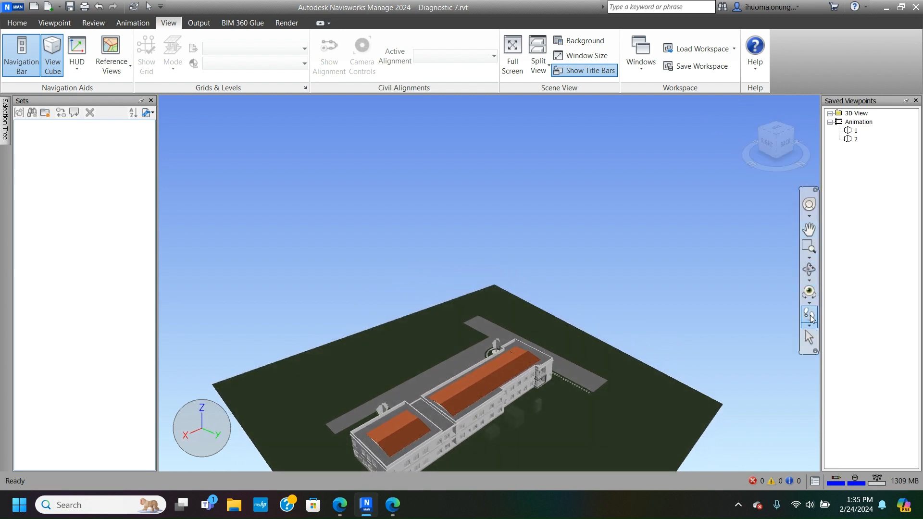
pyautogui.click(810, 316)
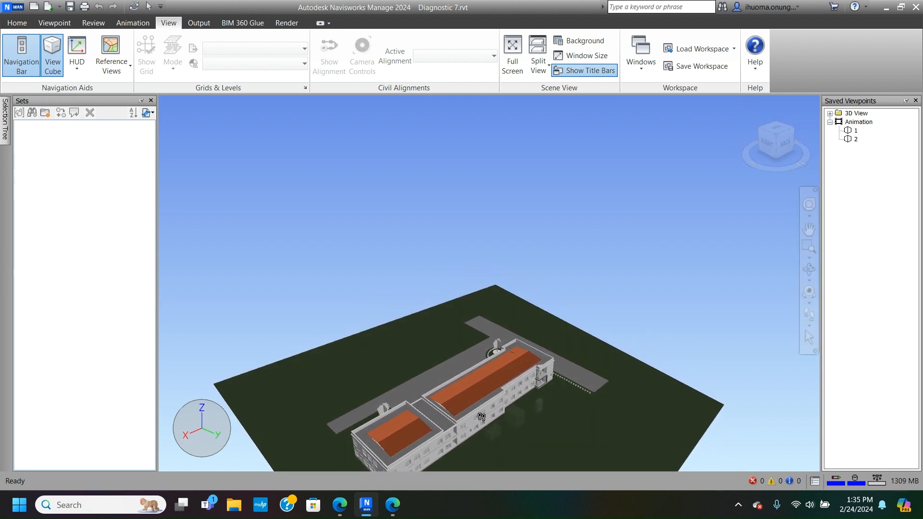
pyautogui.moveTo(495, 428); pyautogui.dragTo(485, 345)
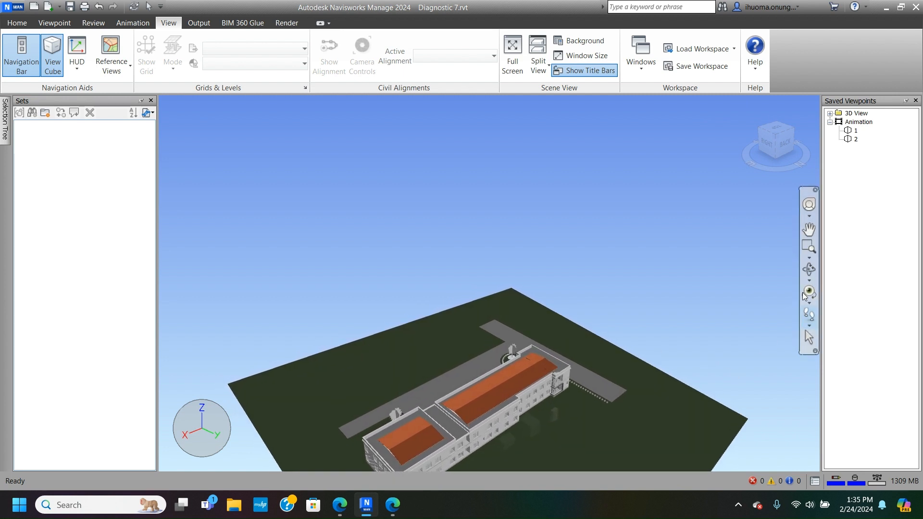
pyautogui.click(812, 233)
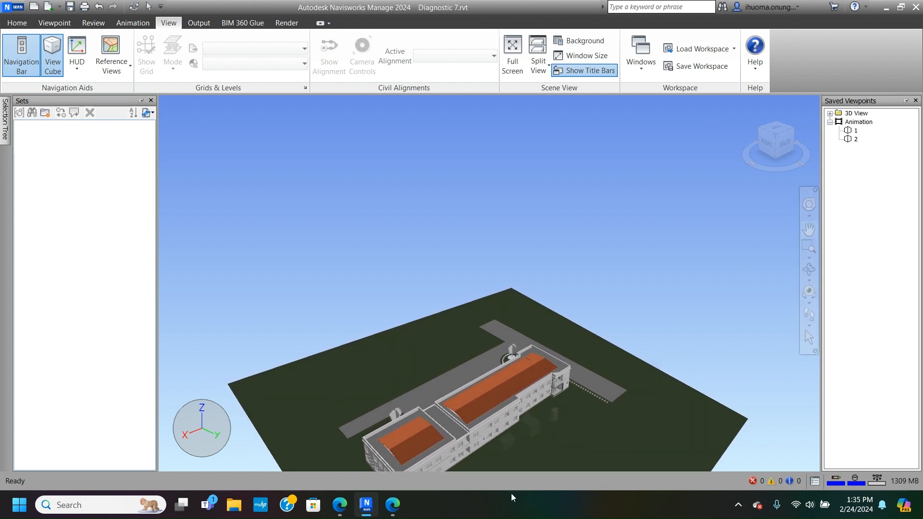
pyautogui.moveTo(522, 425); pyautogui.dragTo(485, 349)
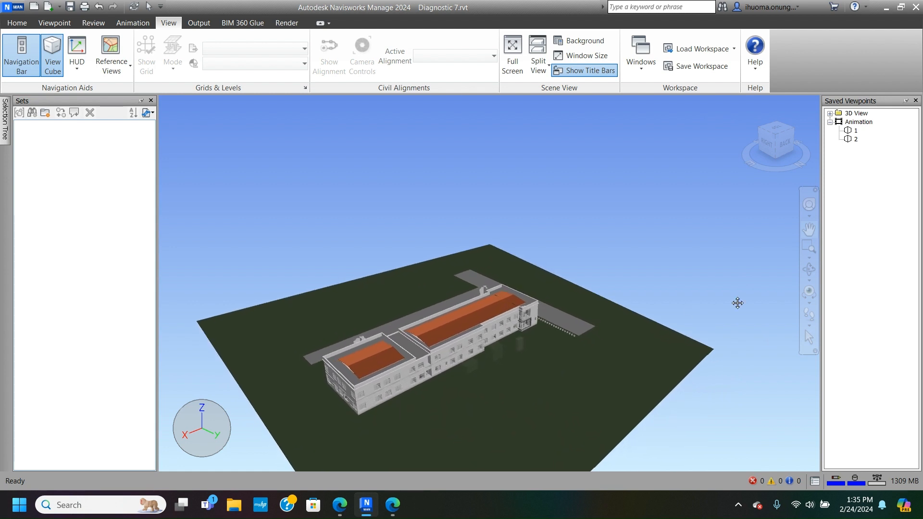
pyautogui.click(808, 248)
pyautogui.moveTo(306, 441); pyautogui.dragTo(626, 278)
pyautogui.moveTo(625, 279); pyautogui.dragTo(623, 277)
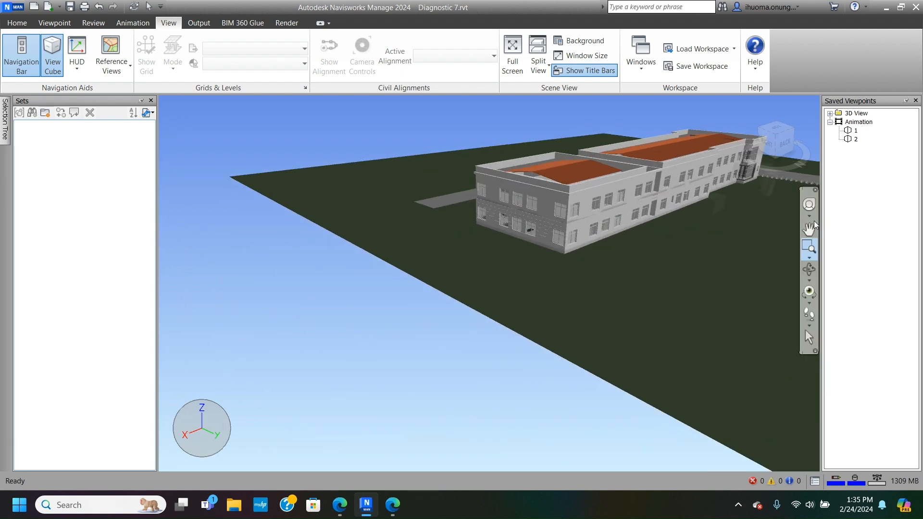
pyautogui.moveTo(693, 197); pyautogui.dragTo(600, 273)
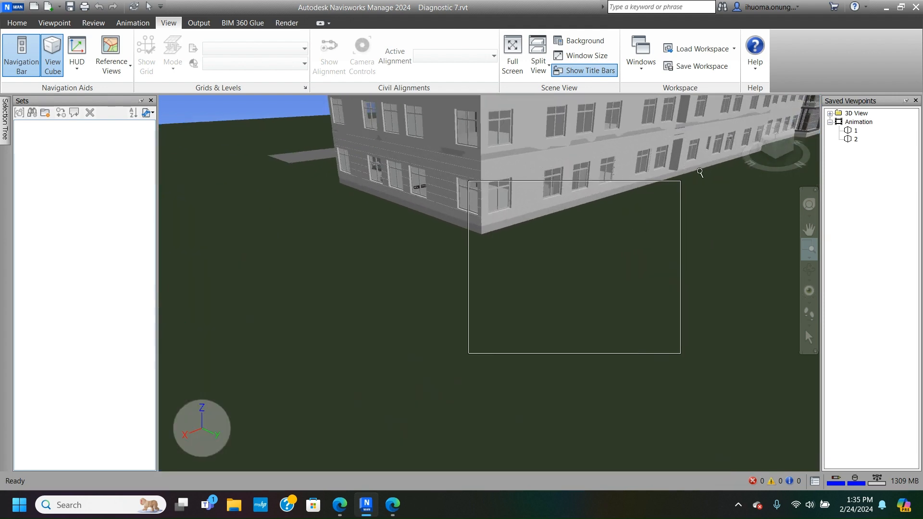
pyautogui.click(811, 230)
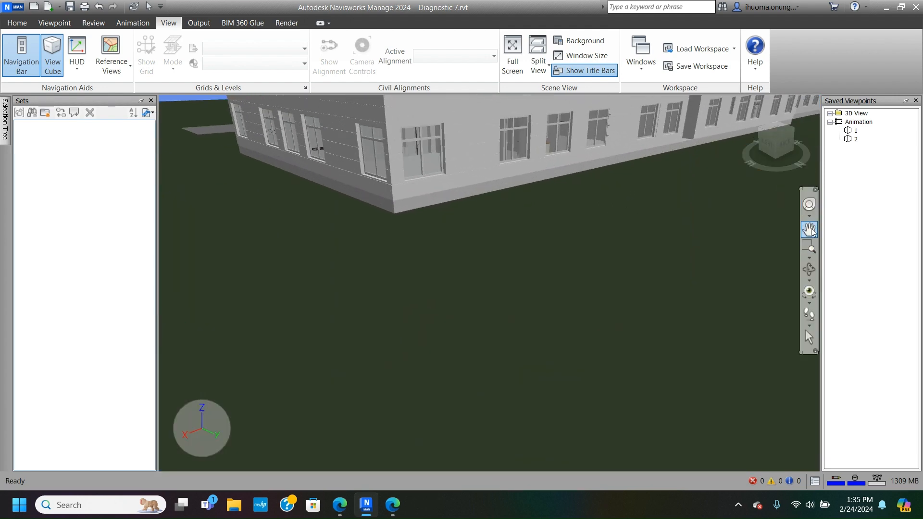
pyautogui.moveTo(680, 171); pyautogui.dragTo(513, 374)
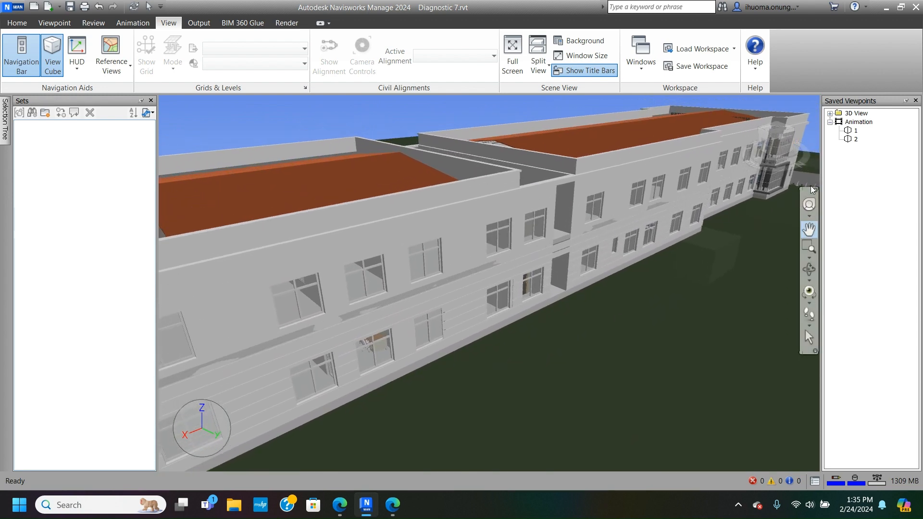
pyautogui.click(864, 124)
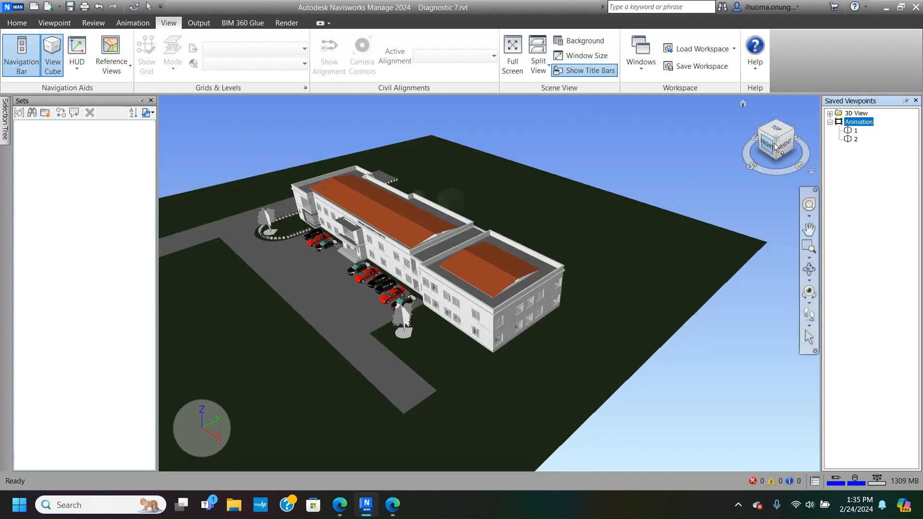
pyautogui.moveTo(776, 141)
pyautogui.mouseDown()
pyautogui.moveTo(642, 146)
pyautogui.moveTo(633, 137)
pyautogui.moveTo(777, 145)
pyautogui.mouseUp()
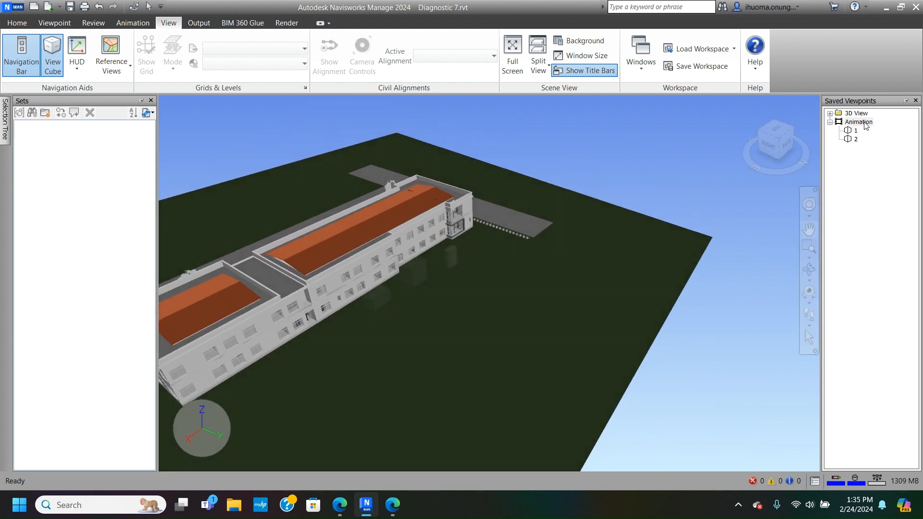
pyautogui.click(861, 122)
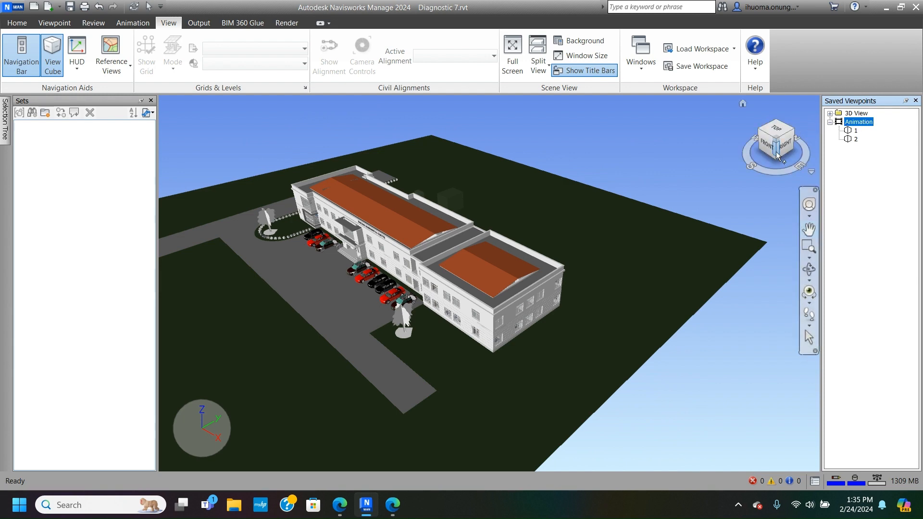
# Step: Orbit to see the building's right and back sides and save that view inside the animation as viewpoint 3
pyautogui.moveTo(777, 141)
pyautogui.mouseDown()
pyautogui.moveTo(630, 143)
pyautogui.moveTo(612, 133)
pyautogui.mouseUp()
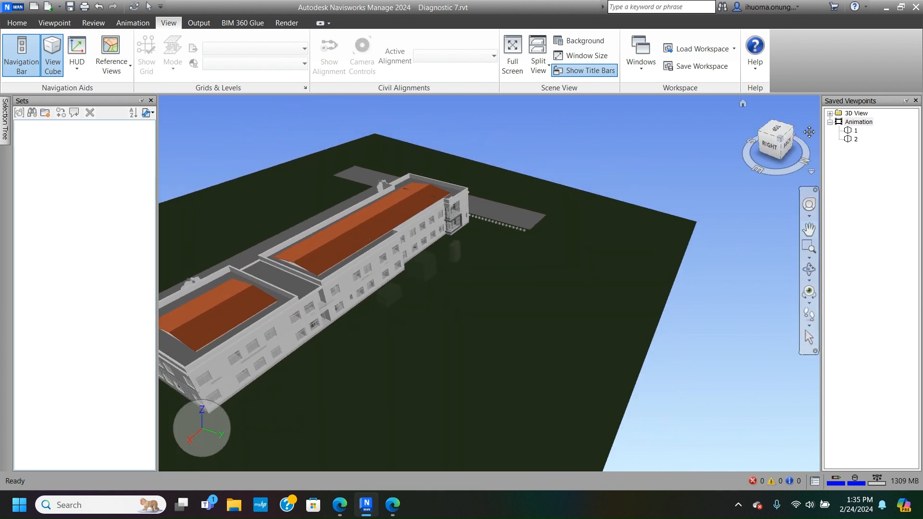
pyautogui.rightClick(847, 123)
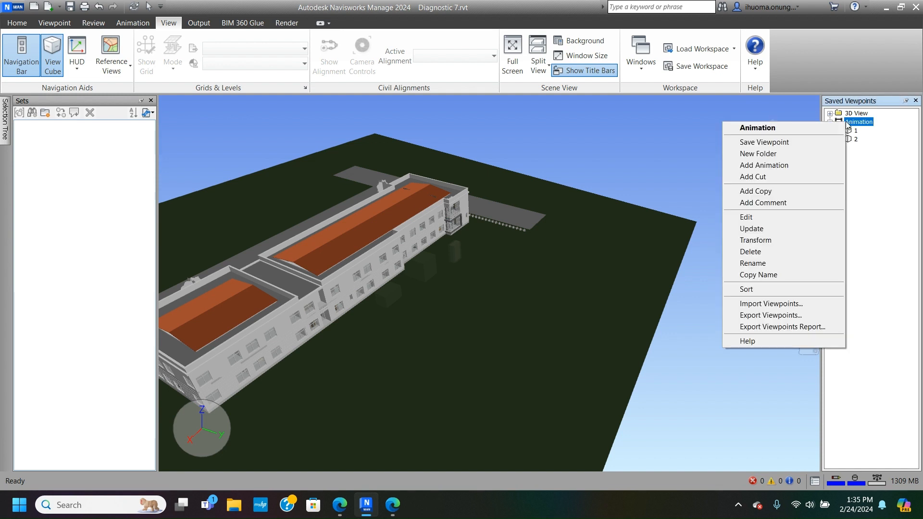
pyautogui.click(787, 143)
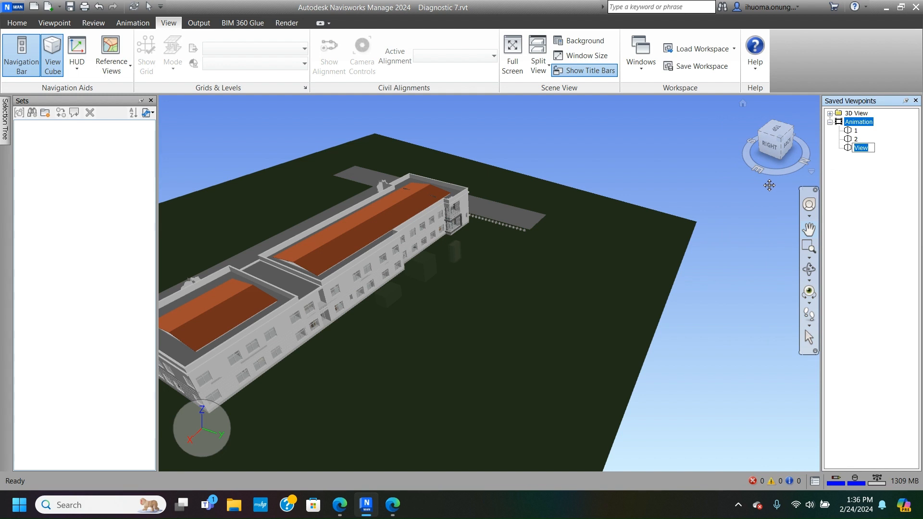
pyautogui.write('3')
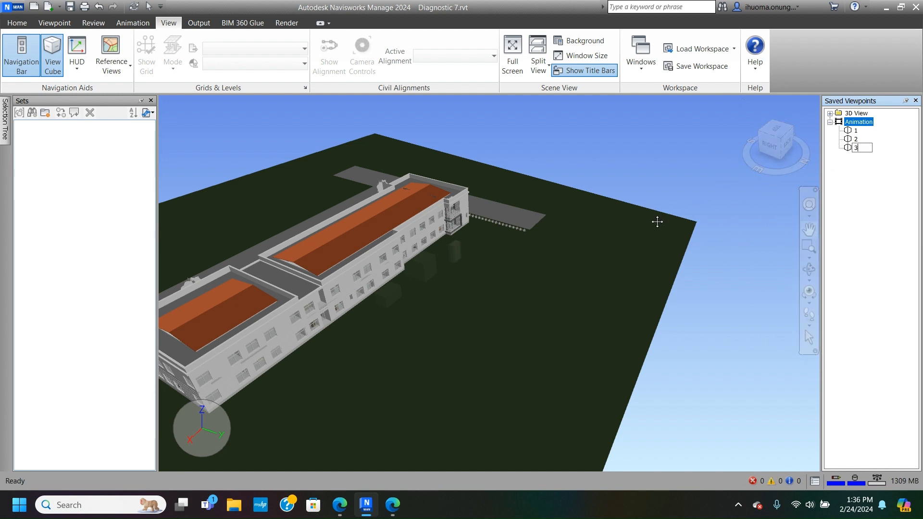
pyautogui.press('Return')
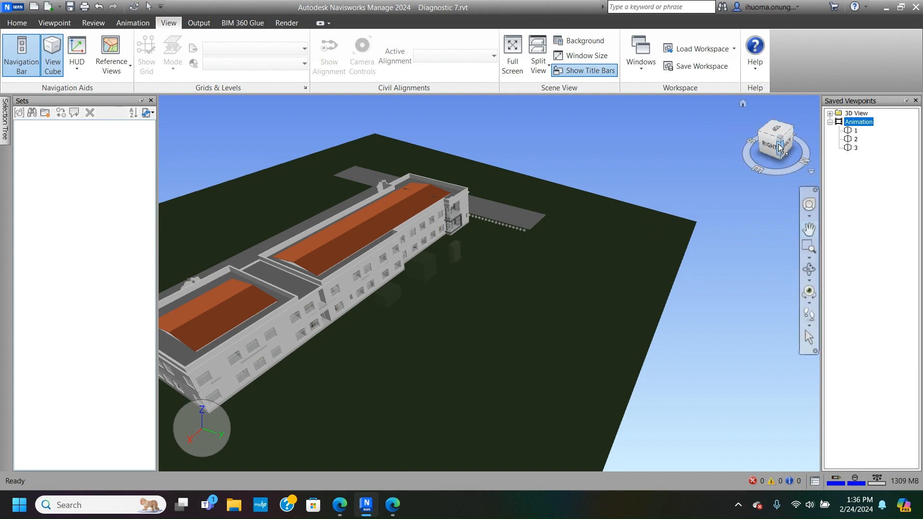
# Step: Orbit around to the building's back and left sides and save that view inside the animation as viewpoint 4
pyautogui.moveTo(781, 140)
pyautogui.mouseDown()
pyautogui.moveTo(681, 162)
pyautogui.moveTo(560, 160)
pyautogui.mouseUp()
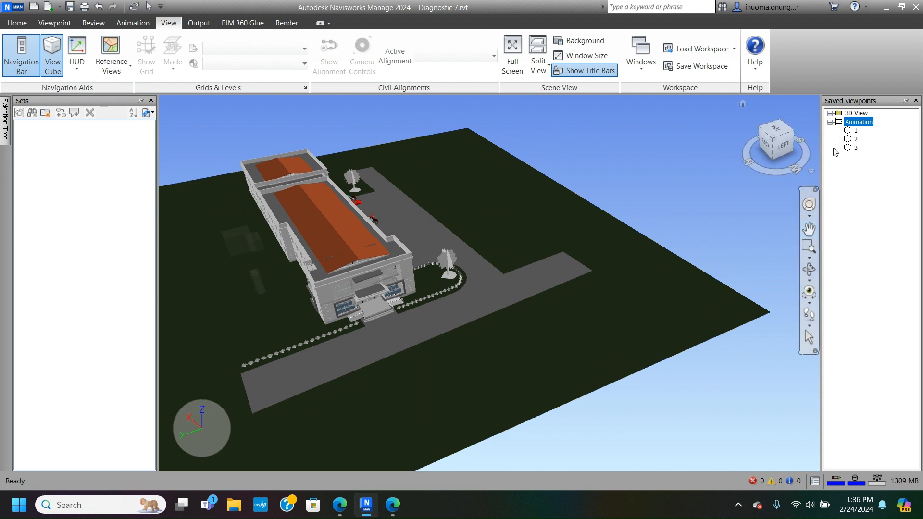
pyautogui.rightClick(856, 127)
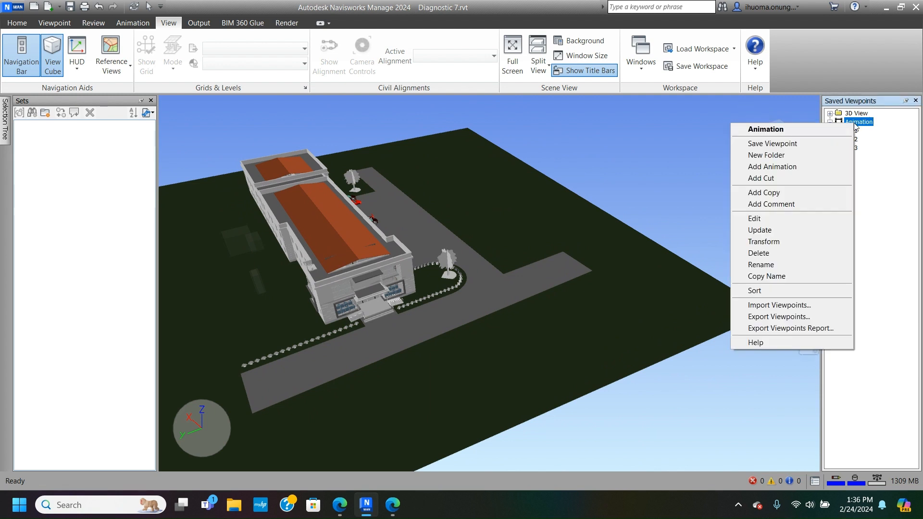
pyautogui.click(790, 147)
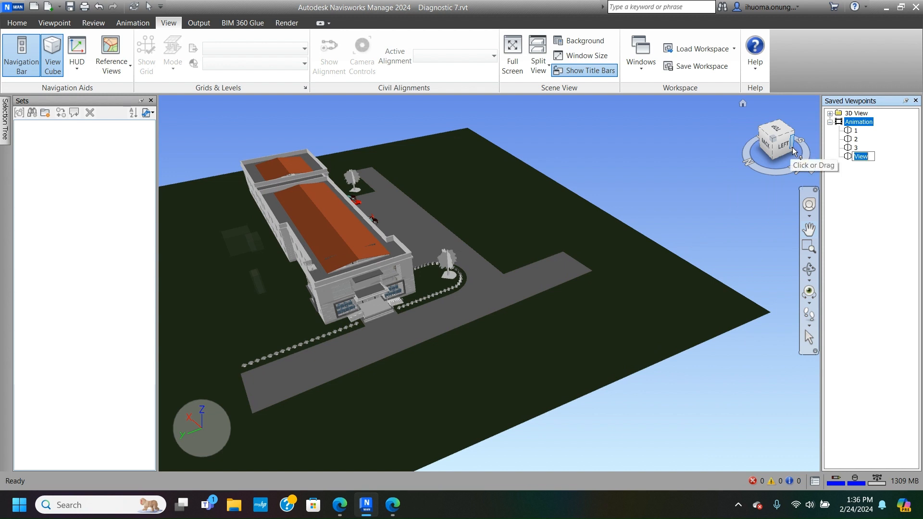
pyautogui.write('4')
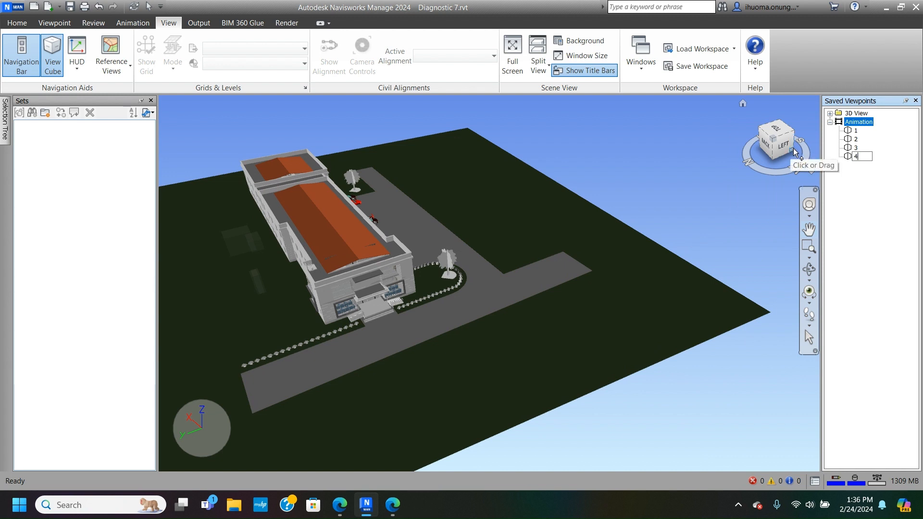
pyautogui.click(681, 227)
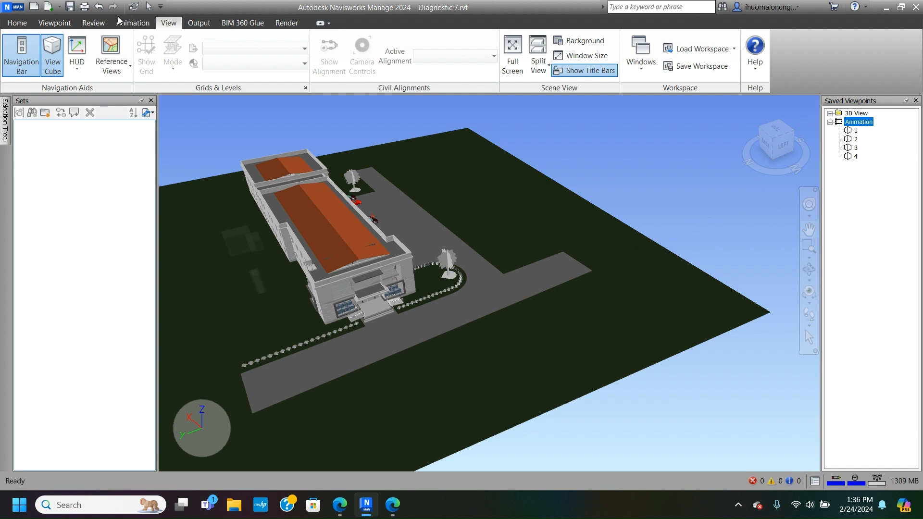
# Step: Select the Level 3 layer by its orange roof and hide it to expose the rooms below
pyautogui.click(22, 23)
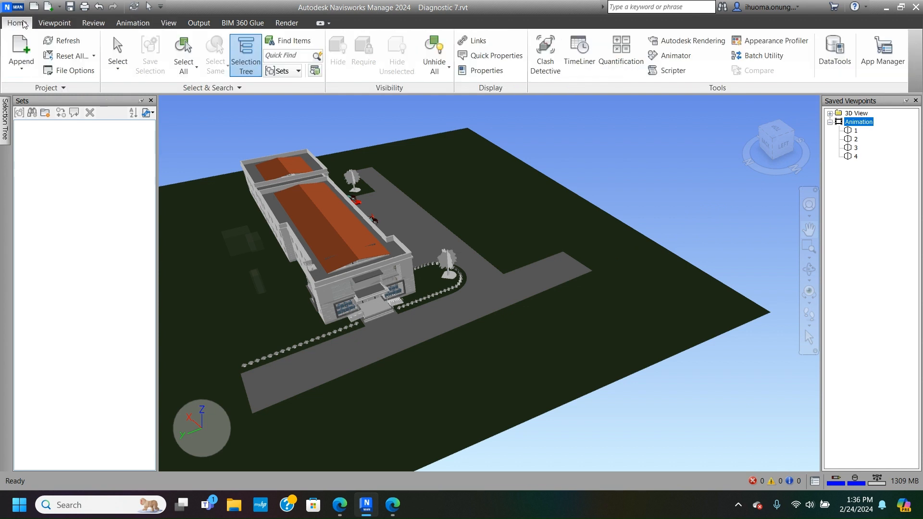
pyautogui.click(118, 68)
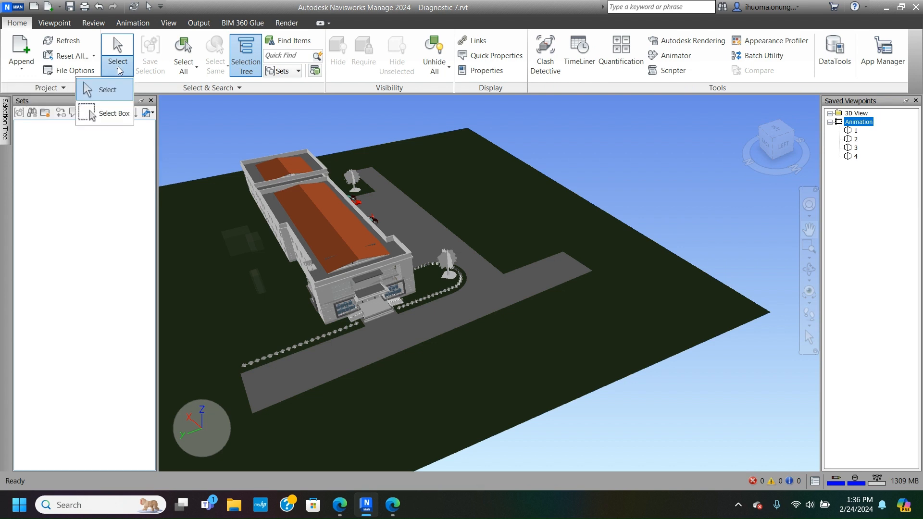
pyautogui.click(108, 90)
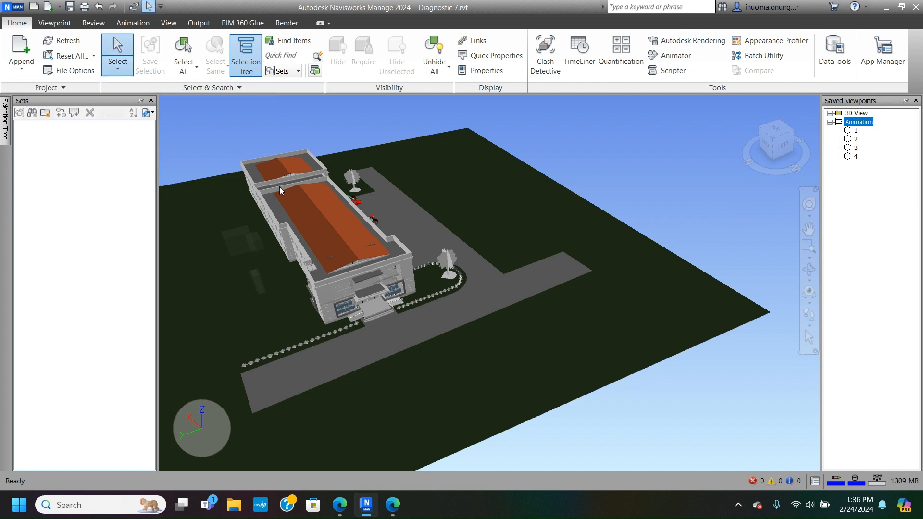
pyautogui.click(311, 209)
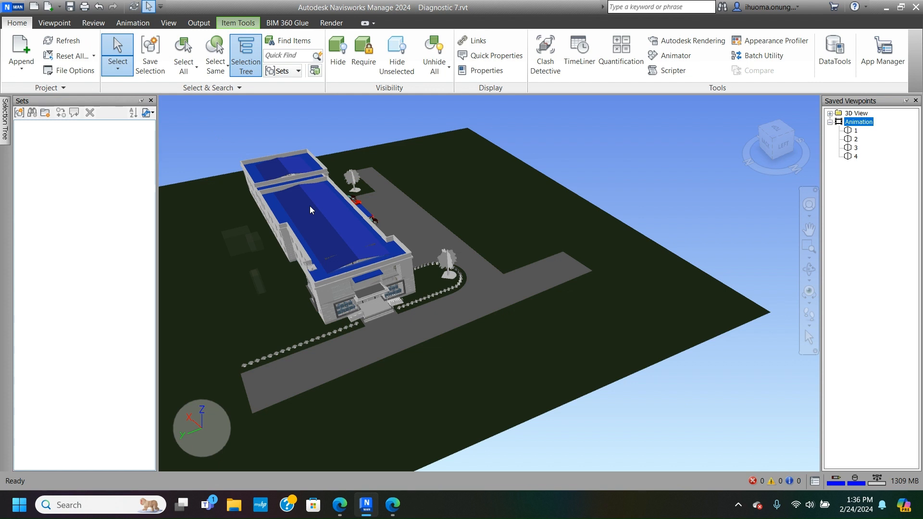
pyautogui.rightClick(310, 208)
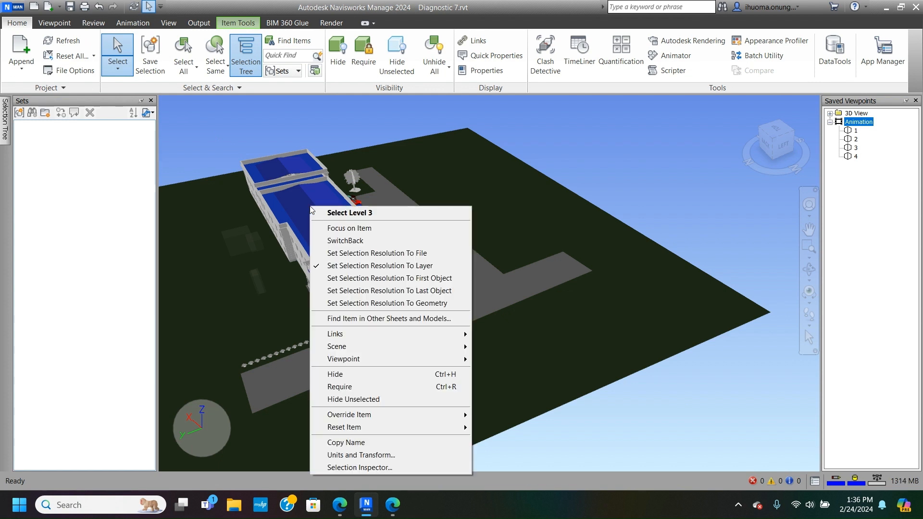
pyautogui.click(359, 372)
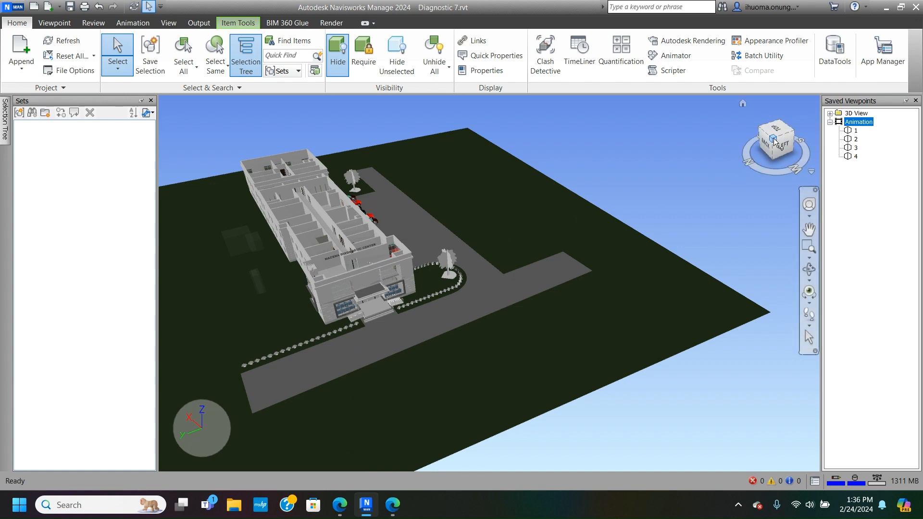
# Step: Frame the whole roofless building from above and save that view as a new viewpoint inside the animation
pyautogui.moveTo(776, 142); pyautogui.dragTo(764, 177)
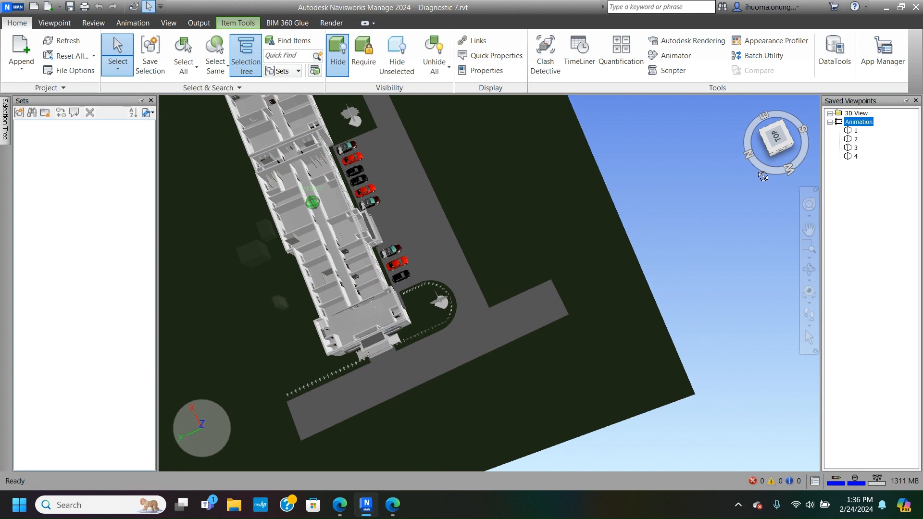
pyautogui.click(810, 230)
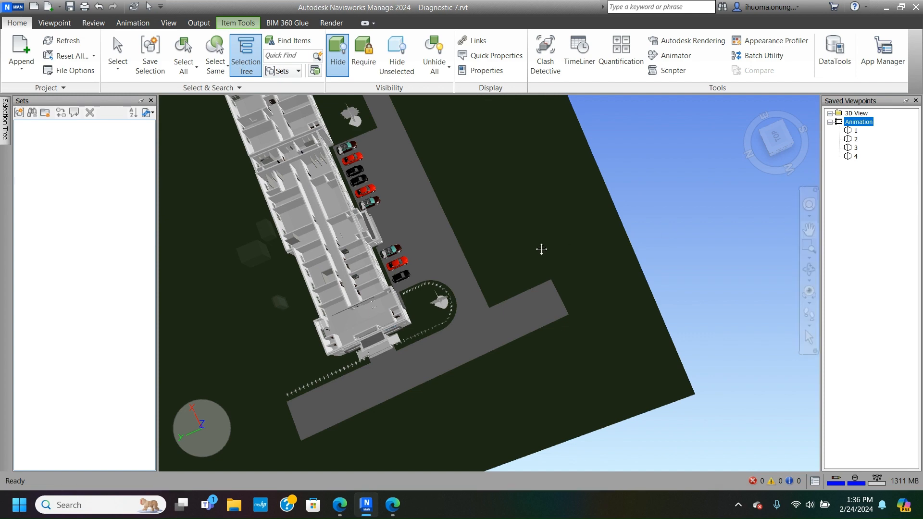
pyautogui.moveTo(541, 249); pyautogui.dragTo(620, 307)
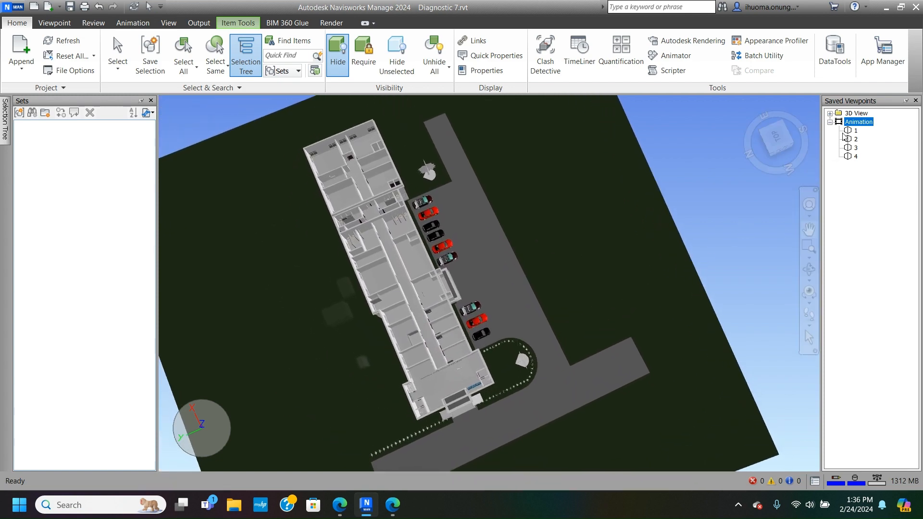
pyautogui.rightClick(853, 124)
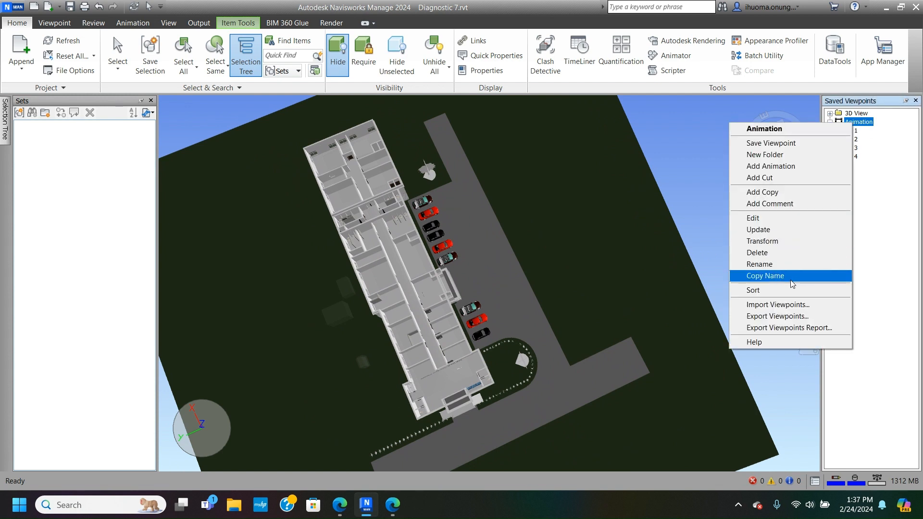
pyautogui.click(794, 143)
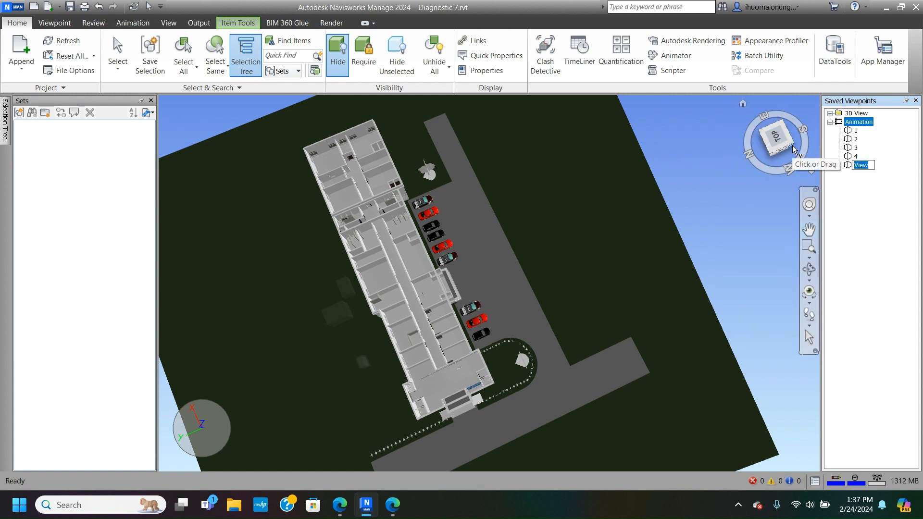
pyautogui.press('Return')
# Step: Turn the overhead view with Walk so the building leans the other way, and save it inside the animation as viewpoint 6
pyautogui.click(813, 321)
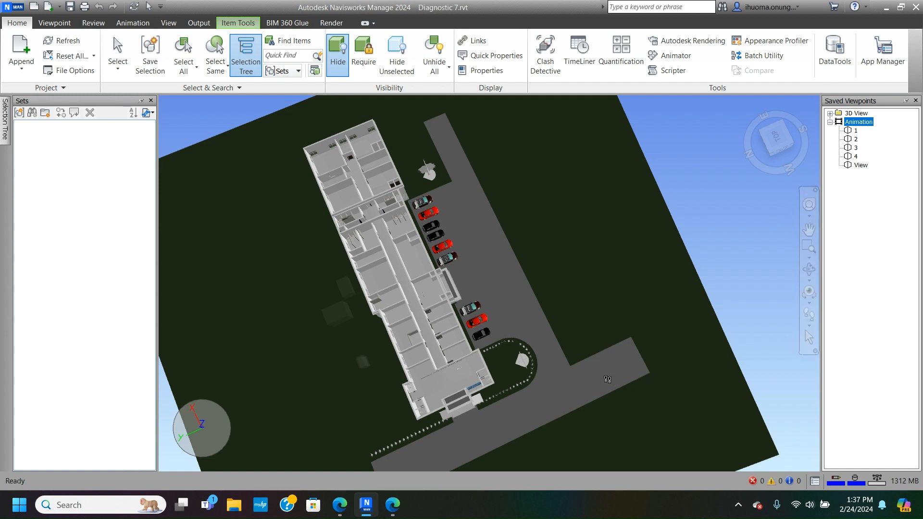
pyautogui.moveTo(608, 380); pyautogui.dragTo(555, 287)
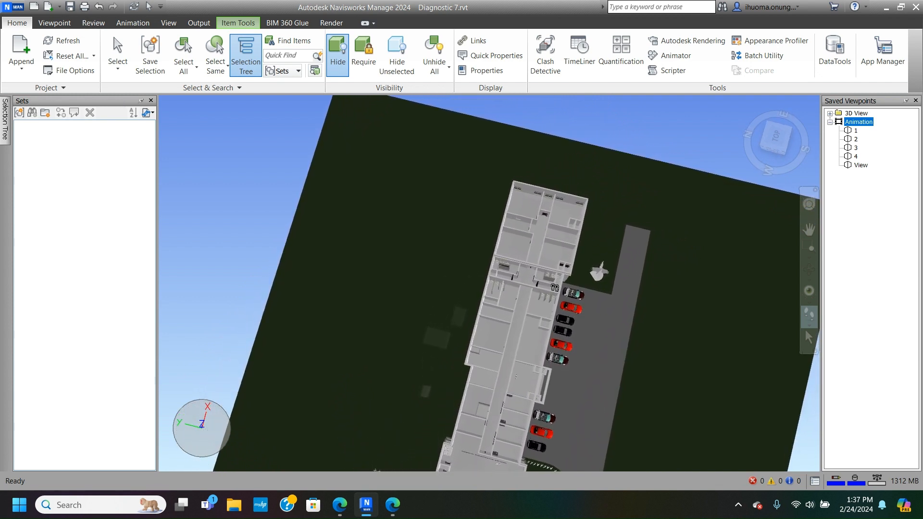
pyautogui.rightClick(851, 125)
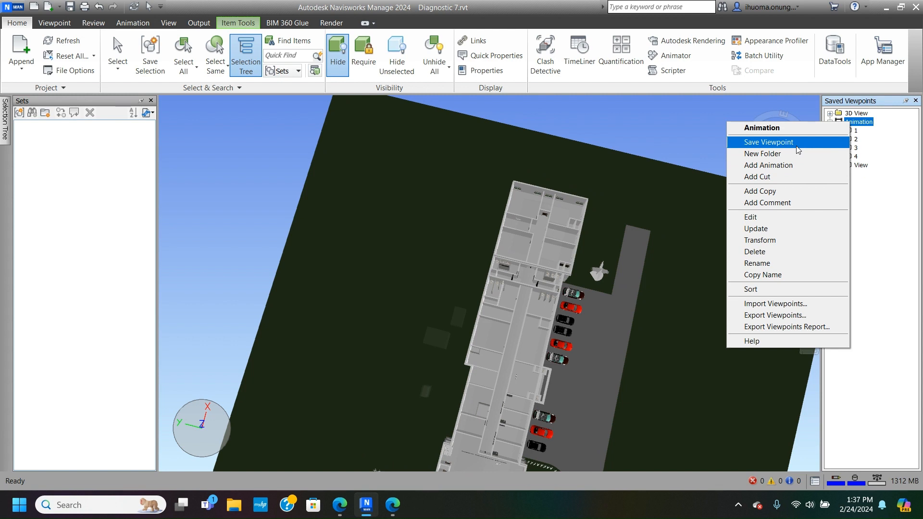
pyautogui.click(768, 142)
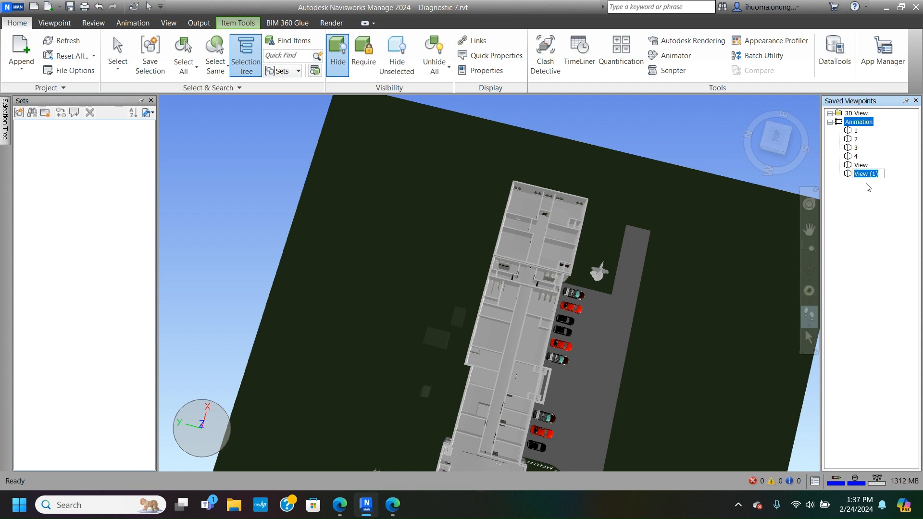
pyautogui.write('6')
pyautogui.rightClick(868, 188)
pyautogui.press('Escape')
# Step: Rename the overhead viewpoint listed between 4 and 6 as 5
pyautogui.click(861, 164)
pyautogui.click(861, 165)
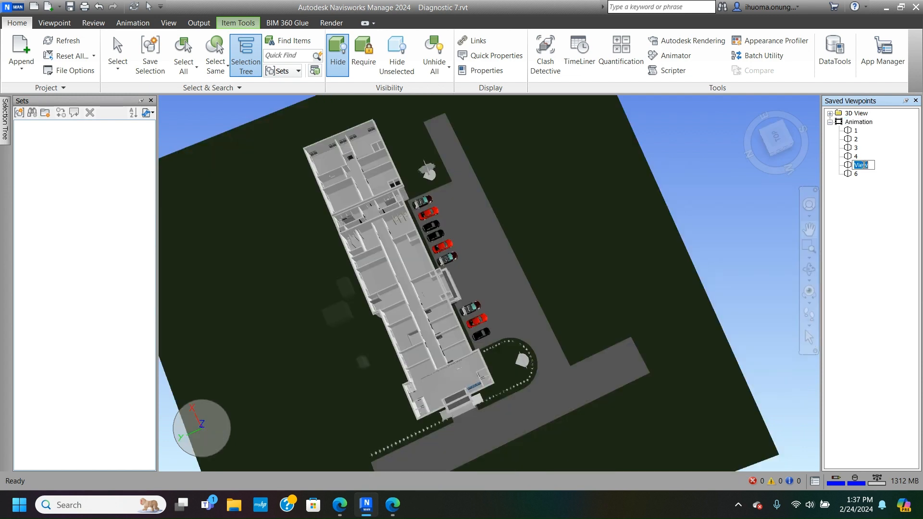
pyautogui.write('5')
pyautogui.rightClick(868, 192)
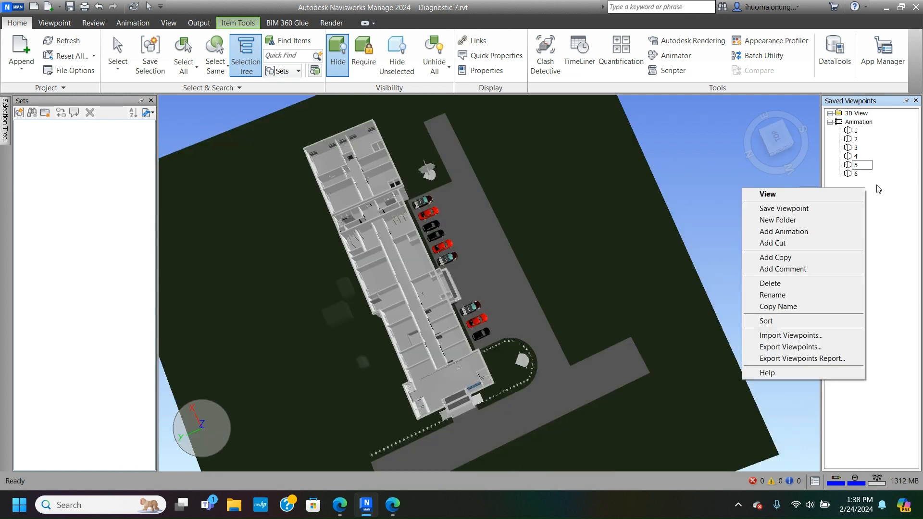
pyautogui.press('Escape')
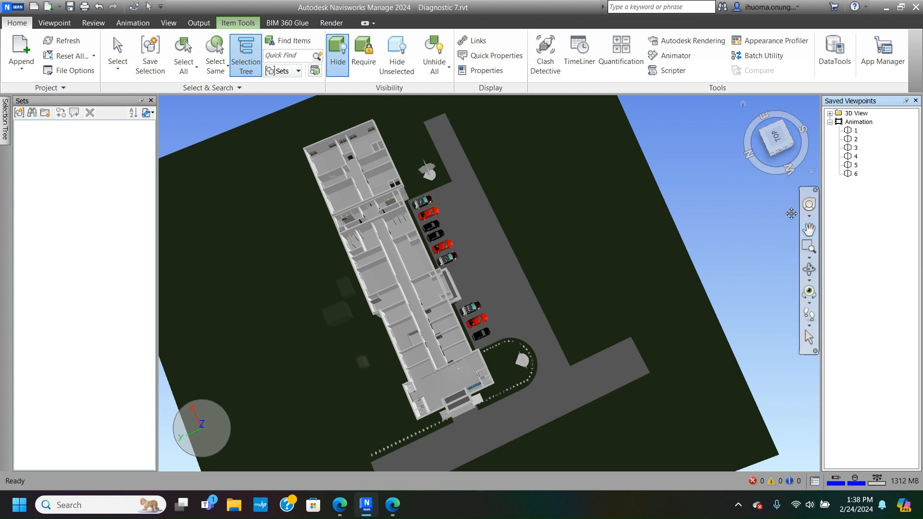
pyautogui.rightClick(811, 253)
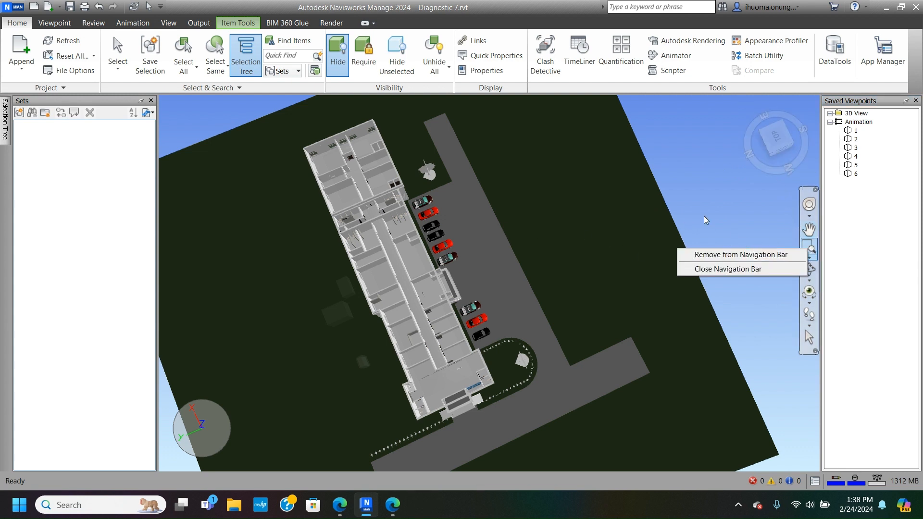
pyautogui.click(517, 194)
pyautogui.rightClick(516, 193)
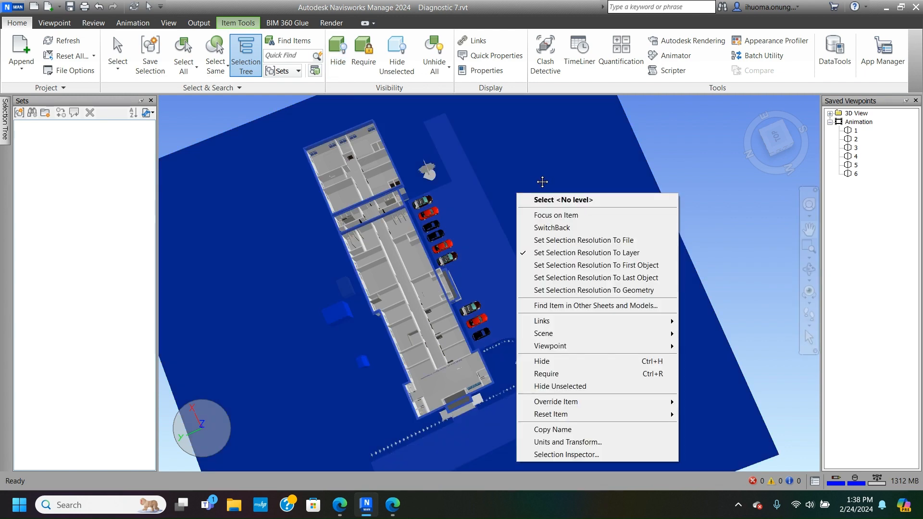
pyautogui.hotkey('ctrl', 'h')
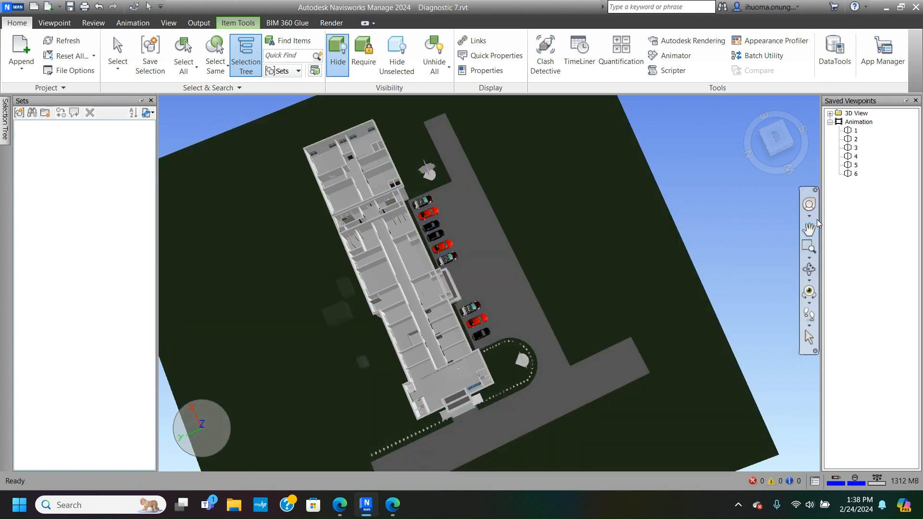
# Step: Frame a close-up of the rooms at the building's far end and save it inside the animation as viewpoint 7
pyautogui.click(809, 247)
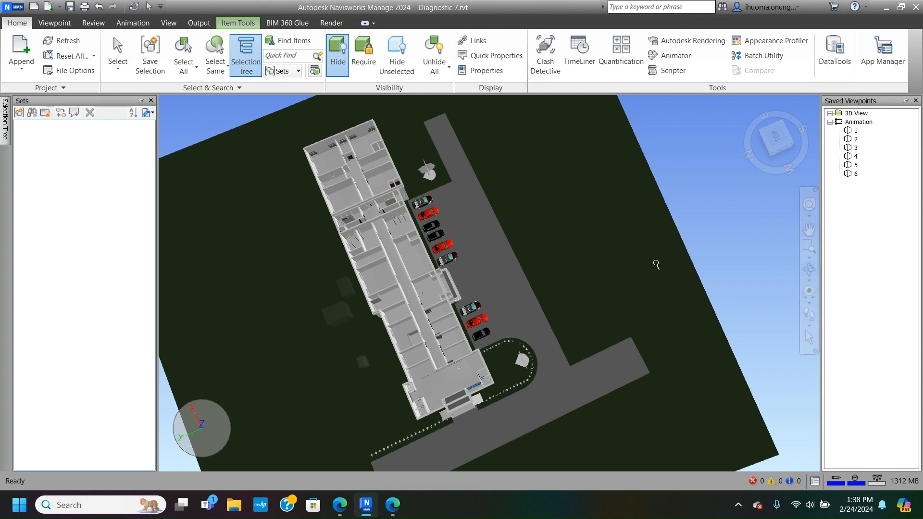
pyautogui.rightClick(456, 228)
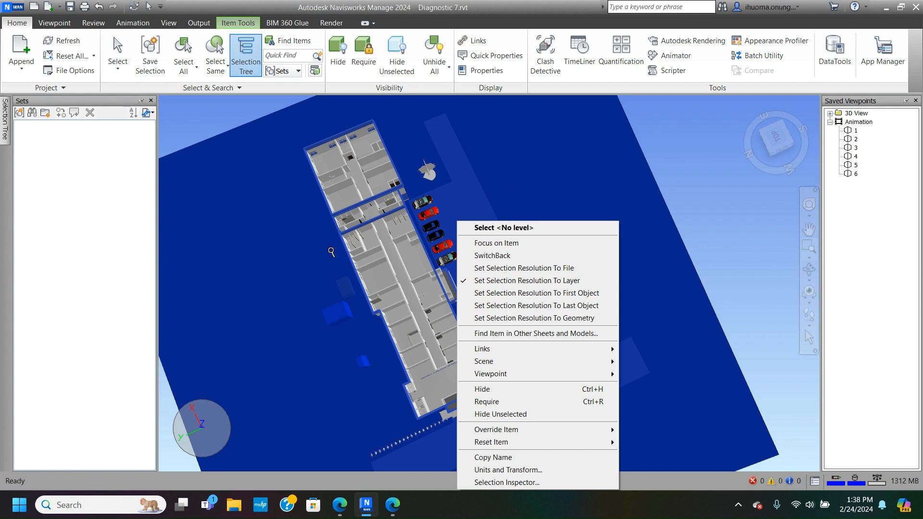
pyautogui.hotkey('ctrl', 'h')
pyautogui.moveTo(288, 285); pyautogui.dragTo(454, 115)
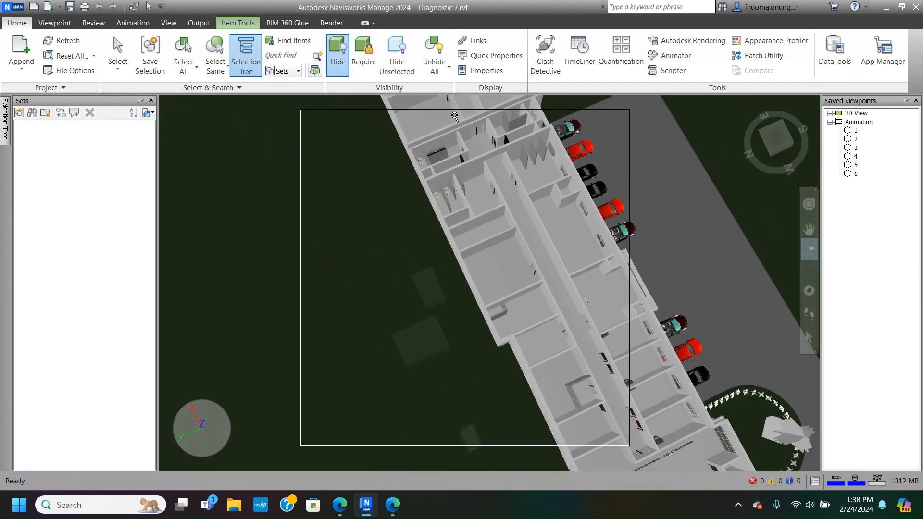
pyautogui.click(808, 231)
pyautogui.moveTo(615, 183); pyautogui.dragTo(588, 393)
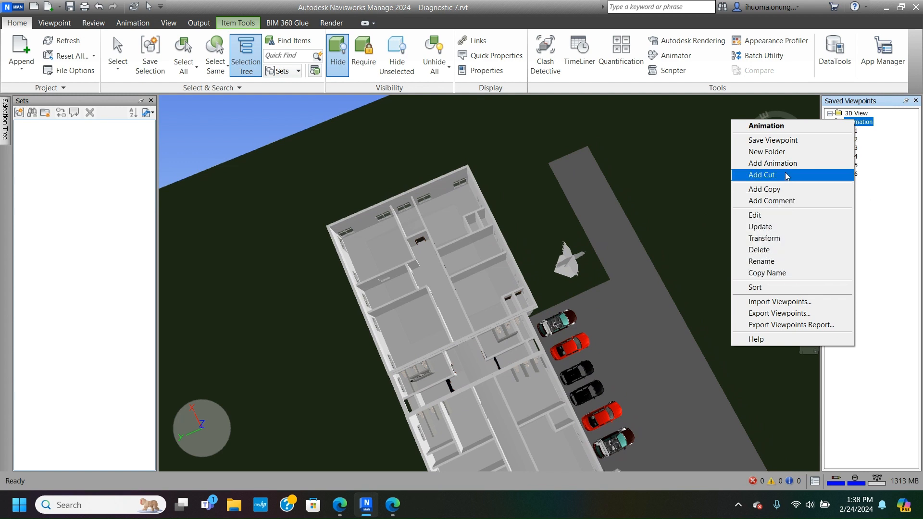
pyautogui.click(787, 139)
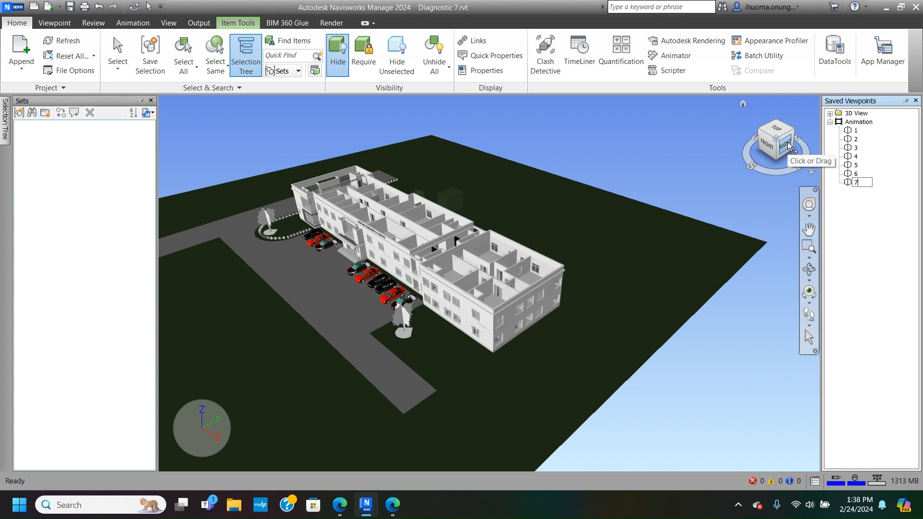
pyautogui.press('Return')
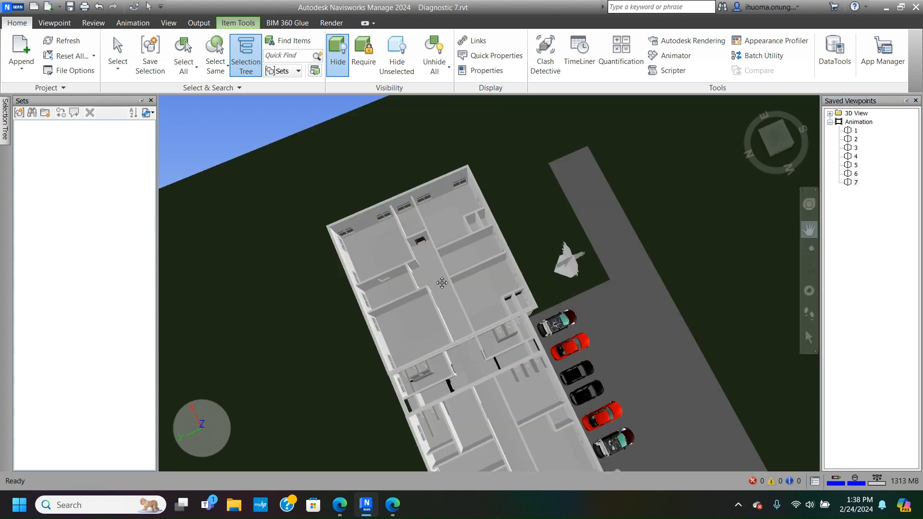
# Step: Turn around with Walk to look down on the building's entrance end and save that view inside the animation as viewpoint 8
pyautogui.moveTo(441, 294); pyautogui.dragTo(379, 165)
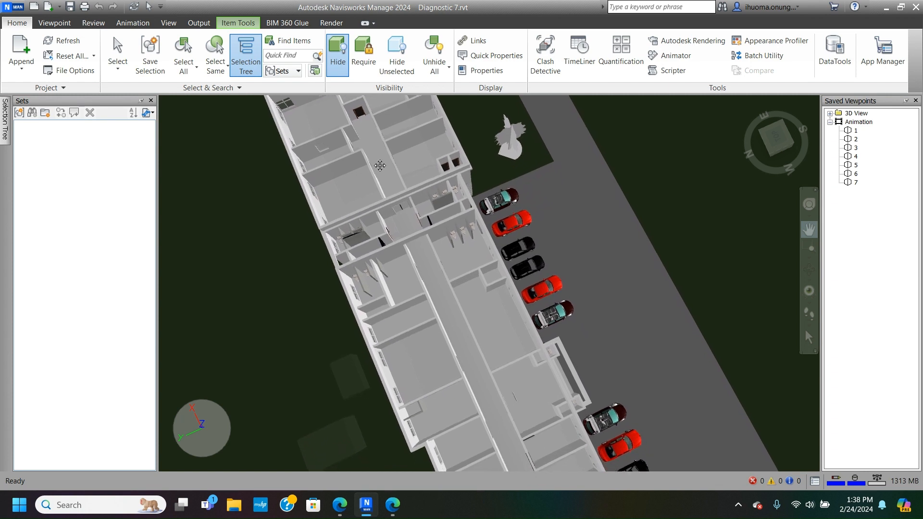
pyautogui.click(809, 315)
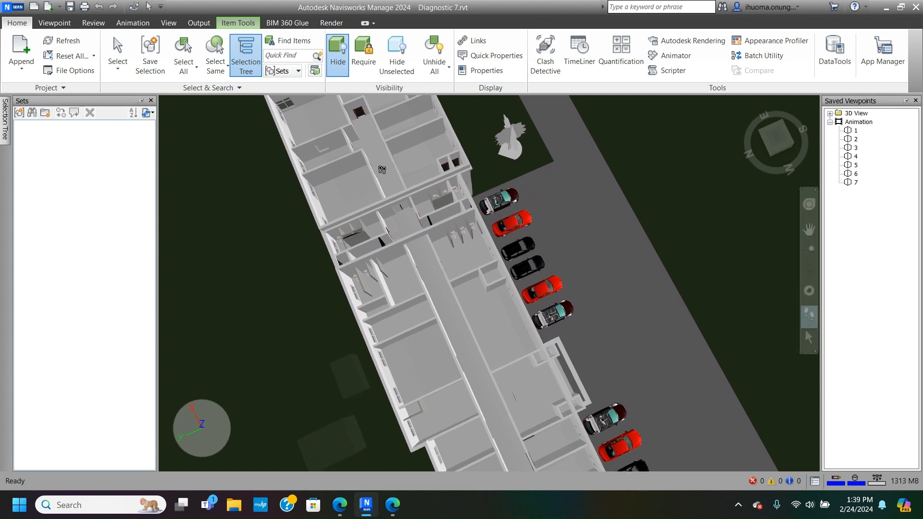
pyautogui.moveTo(388, 191); pyautogui.dragTo(439, 203)
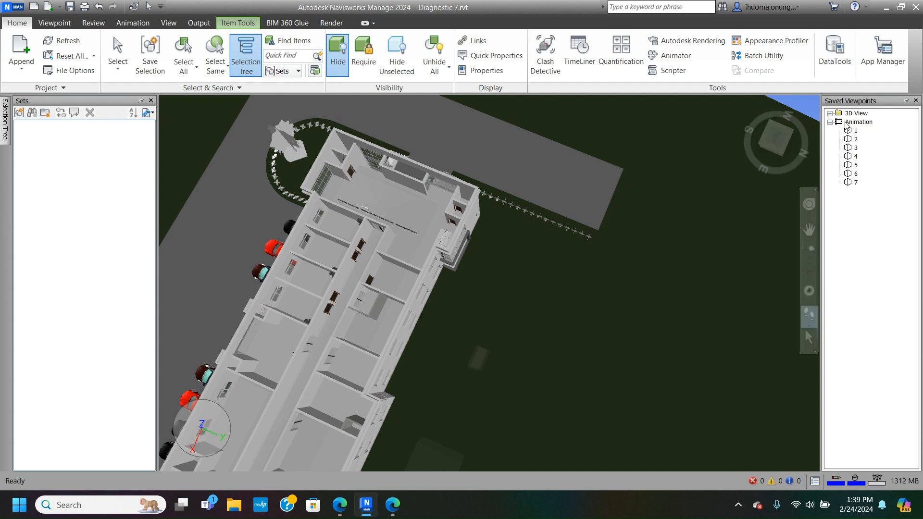
pyautogui.rightClick(846, 124)
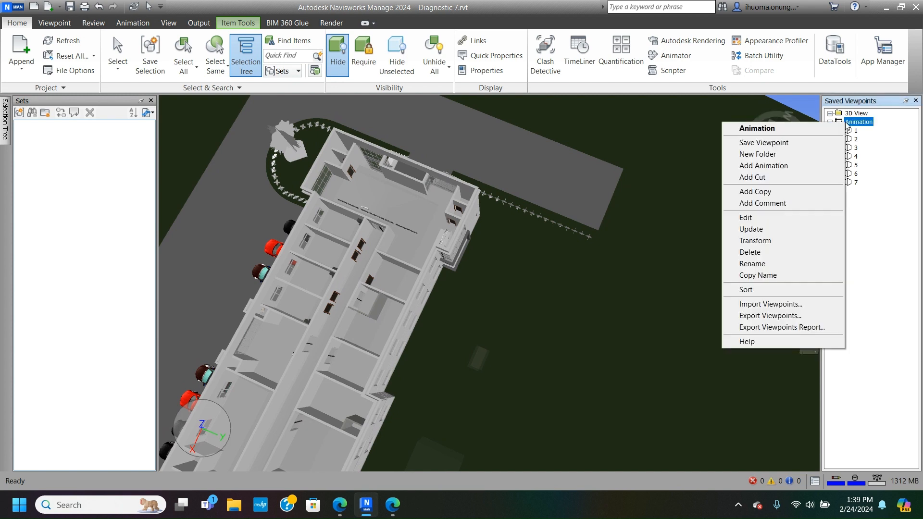
pyautogui.click(774, 147)
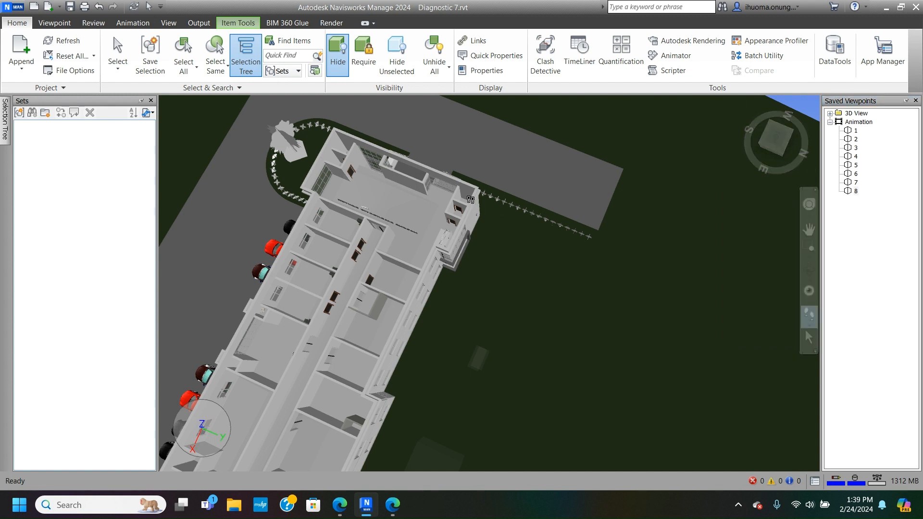
# Step: Walk to a diagonal view along the building's long side opposite the parked cars and save it inside the animation as viewpoint 9
pyautogui.moveTo(465, 199); pyautogui.dragTo(319, 303)
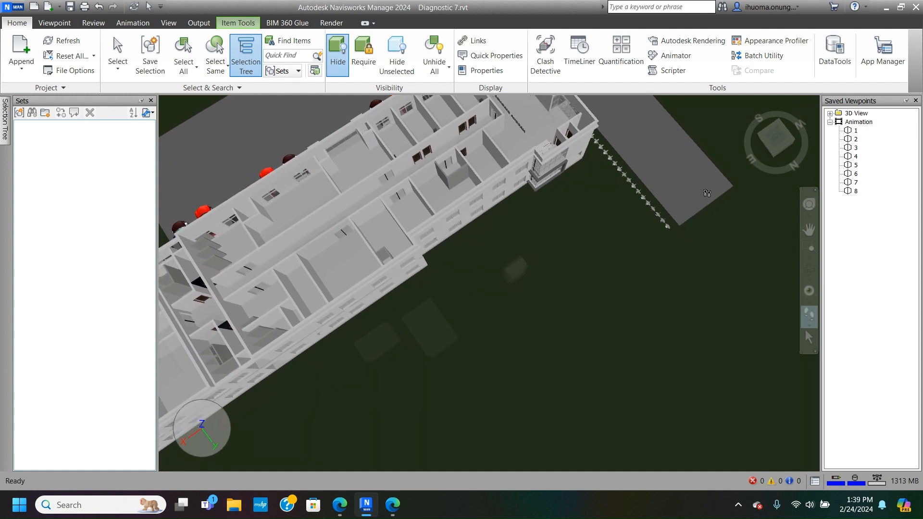
pyautogui.rightClick(853, 126)
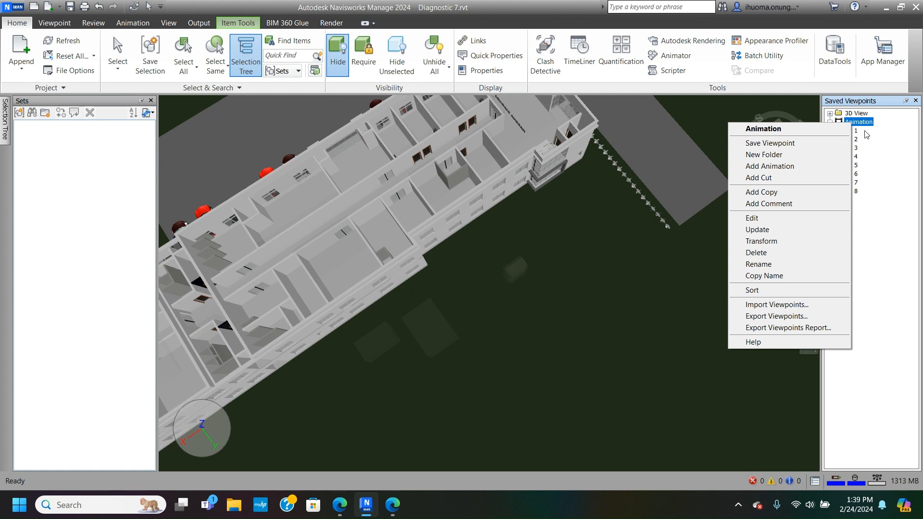
pyautogui.click(770, 143)
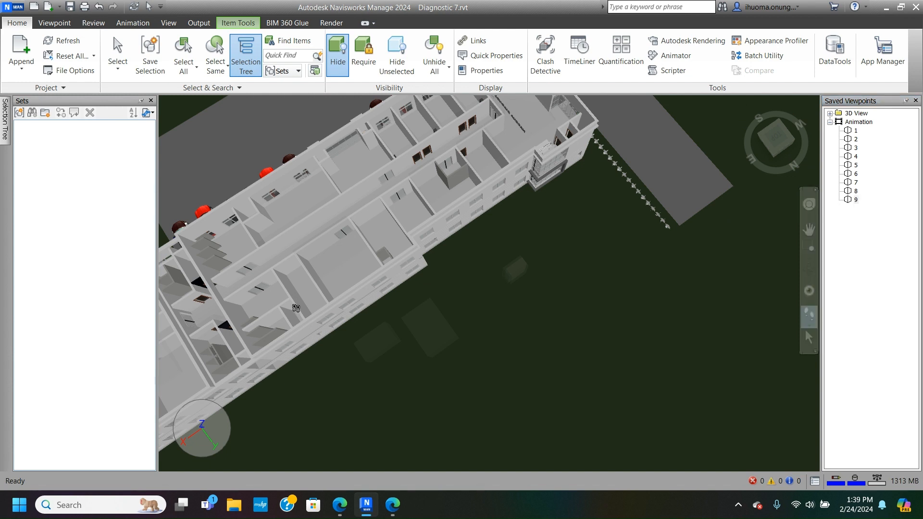
# Step: Walk back to an overhead view of the entrance hall and nearby parked cars, and save it inside the animation as viewpoint 10
pyautogui.moveTo(292, 309); pyautogui.dragTo(468, 192)
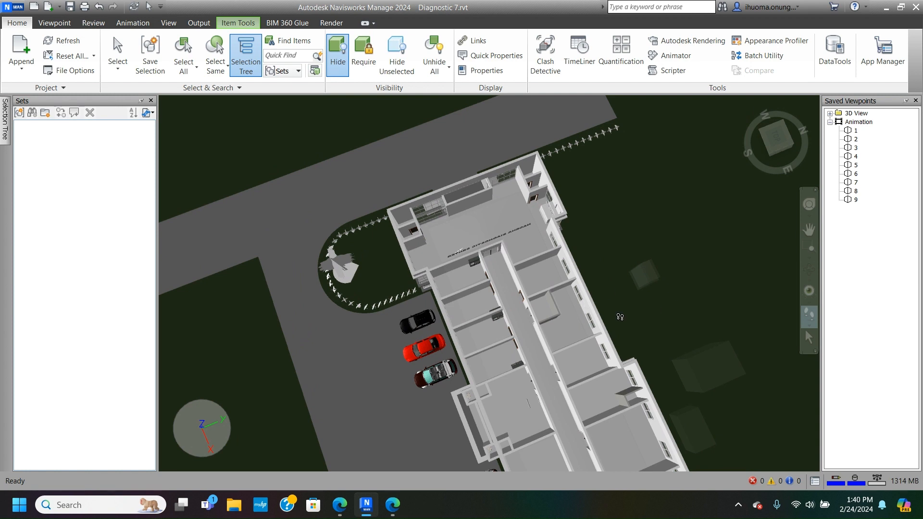
pyautogui.rightClick(854, 125)
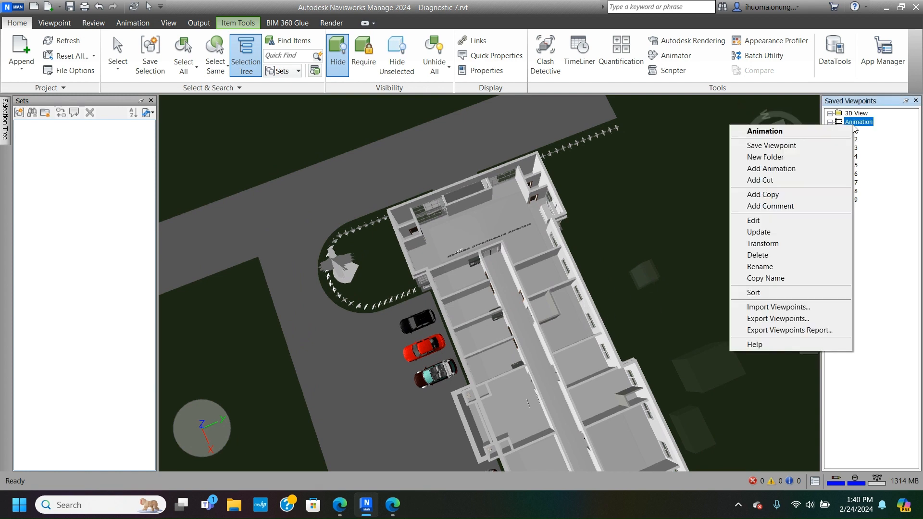
pyautogui.click(792, 146)
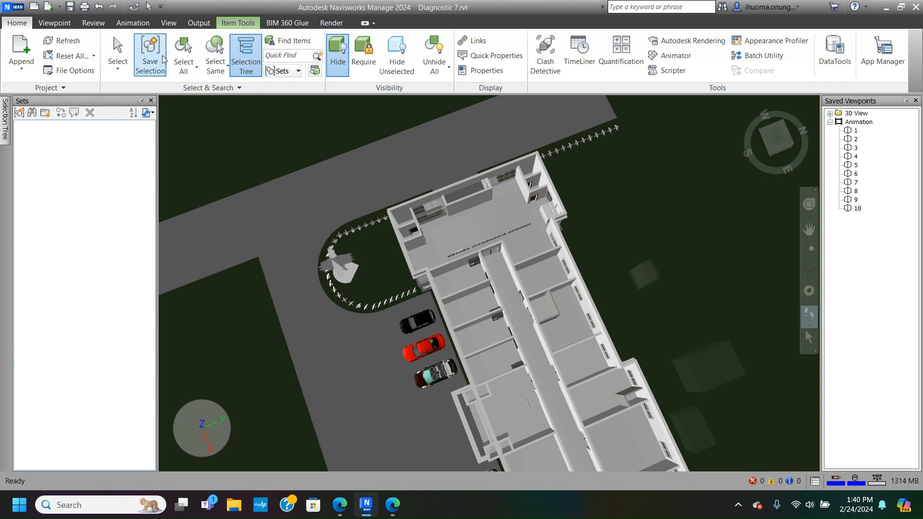
# Step: Choose the viewpoint animation named Animation as the one for playback
pyautogui.click(133, 23)
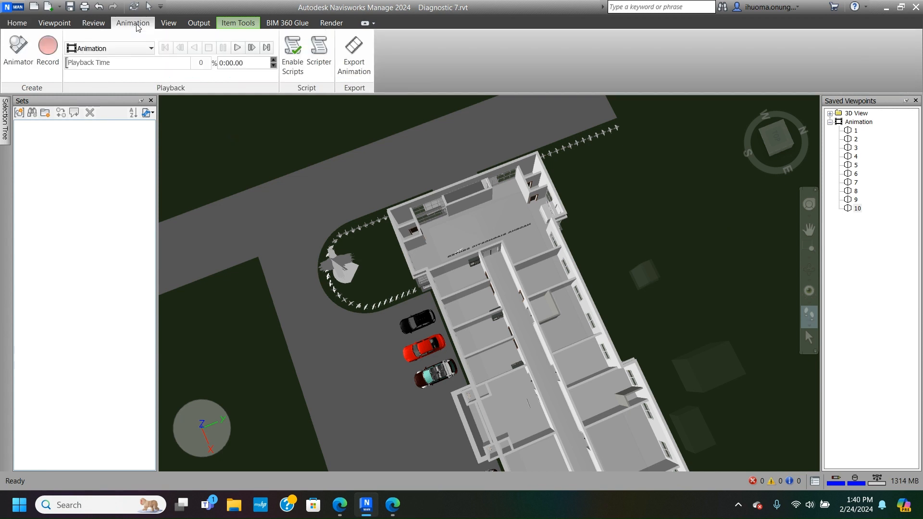
pyautogui.click(152, 48)
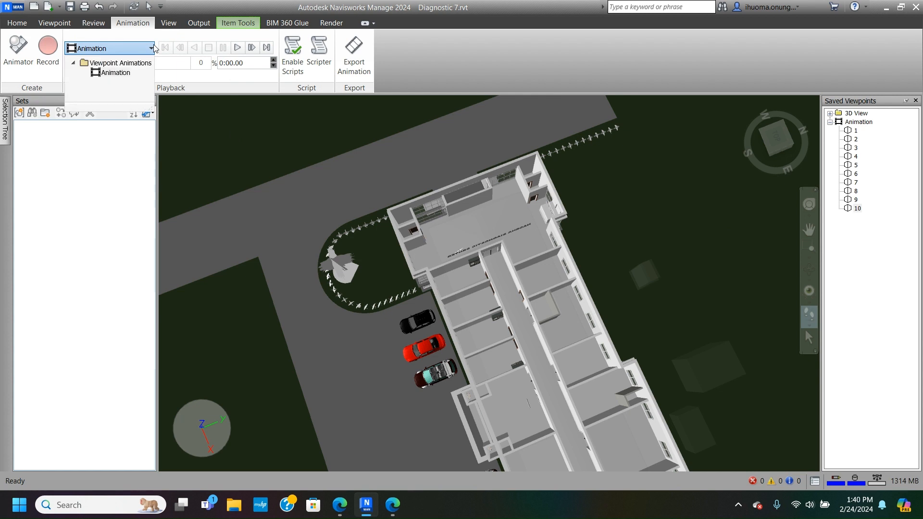
pyautogui.click(124, 76)
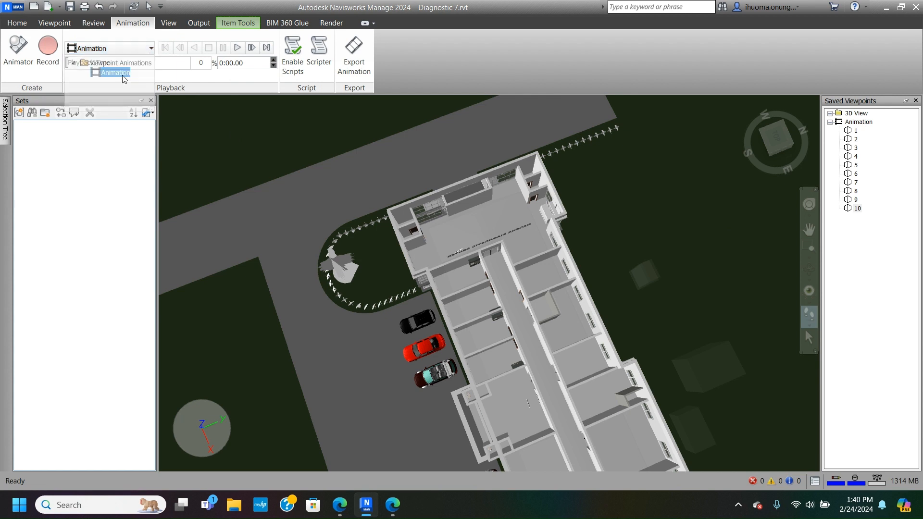
# Step: Play the animation through to its end and export it in Windows AVI format as Diagnostic 7-Animation in the Georgia Highland College folder
pyautogui.click(238, 48)
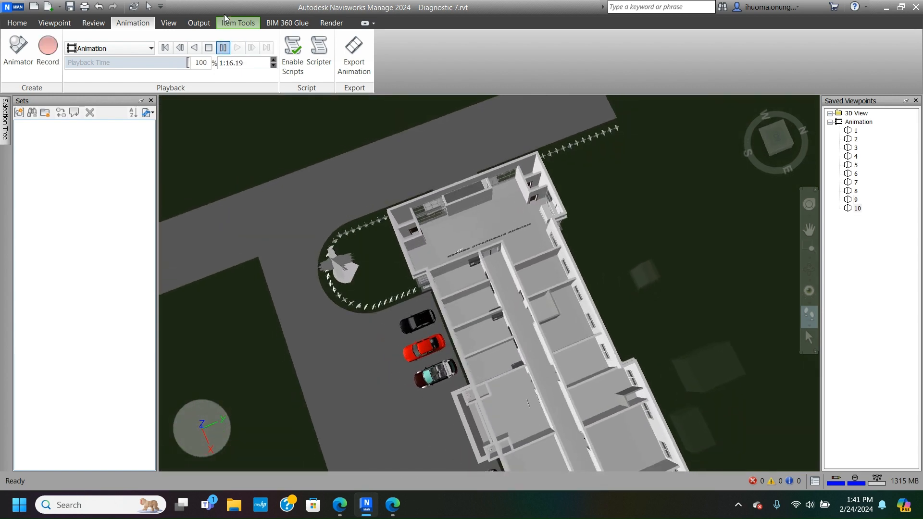
pyautogui.click(351, 66)
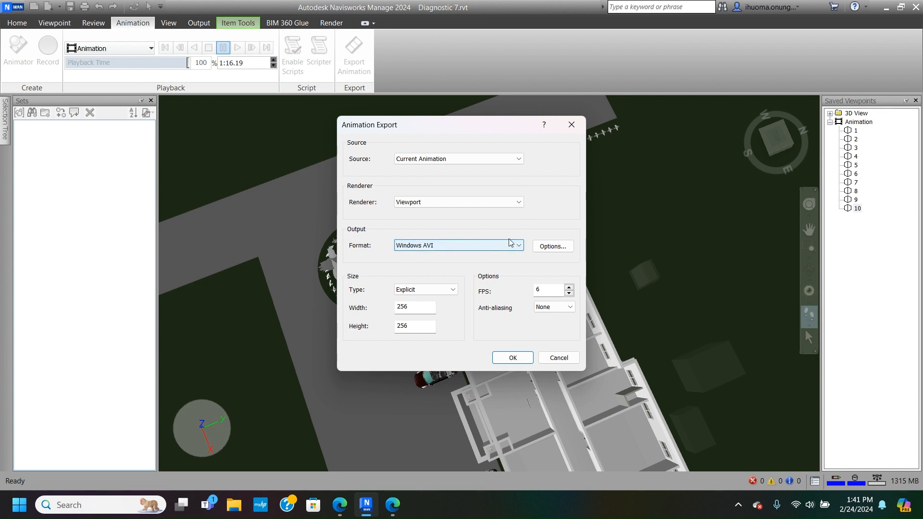
pyautogui.click(519, 246)
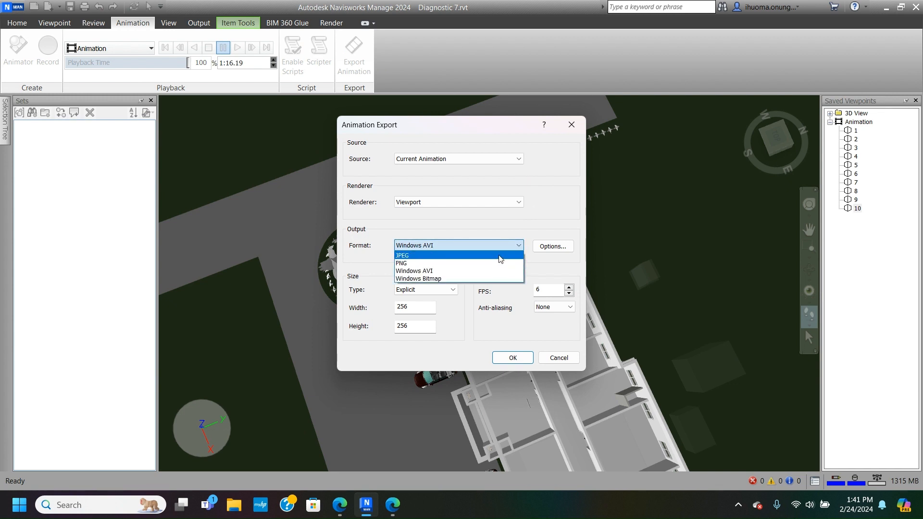
pyautogui.click(479, 272)
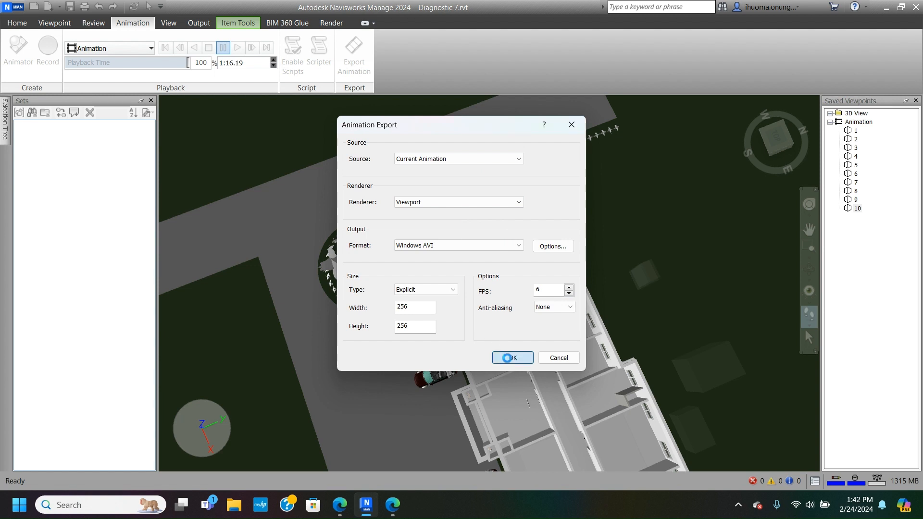
pyautogui.click(507, 358)
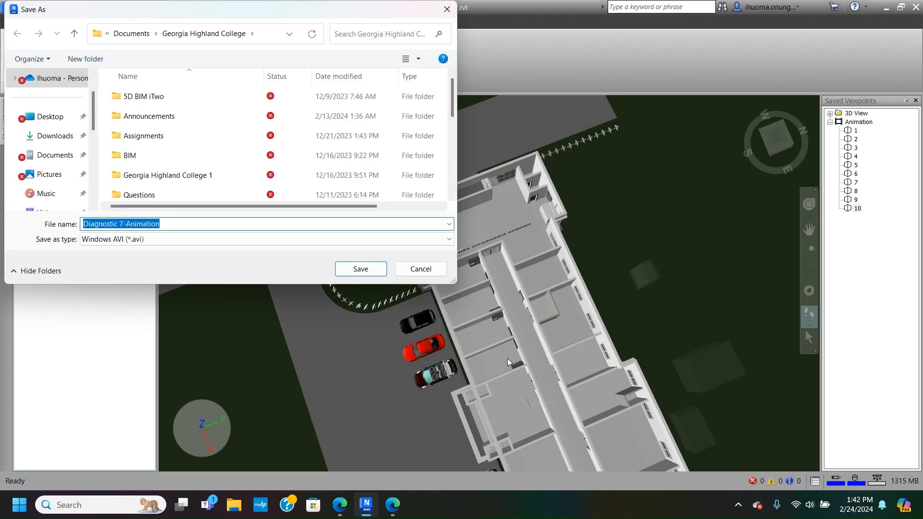
pyautogui.click(354, 272)
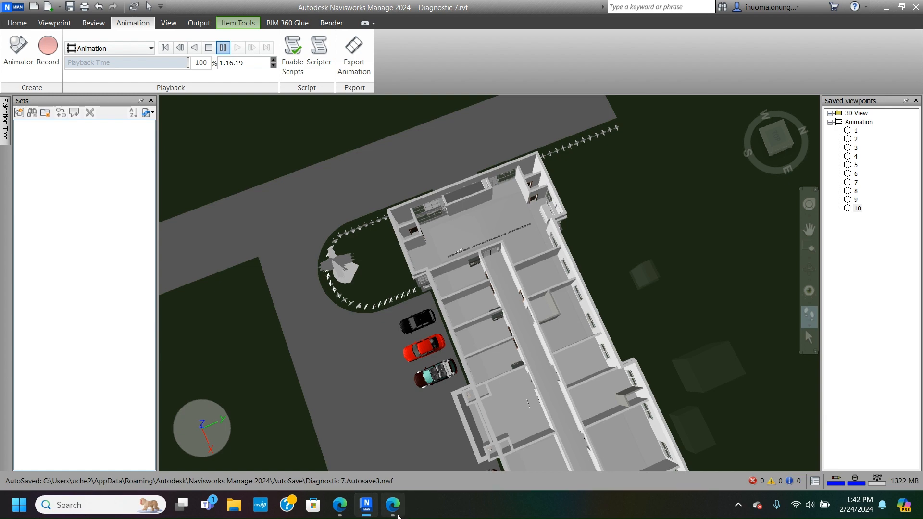
pyautogui.moveTo(392, 514)
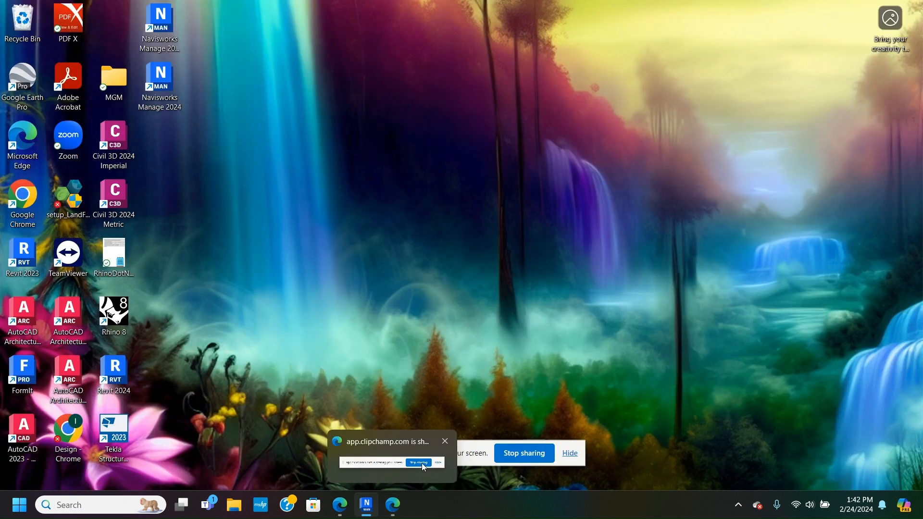
pyautogui.click(423, 464)
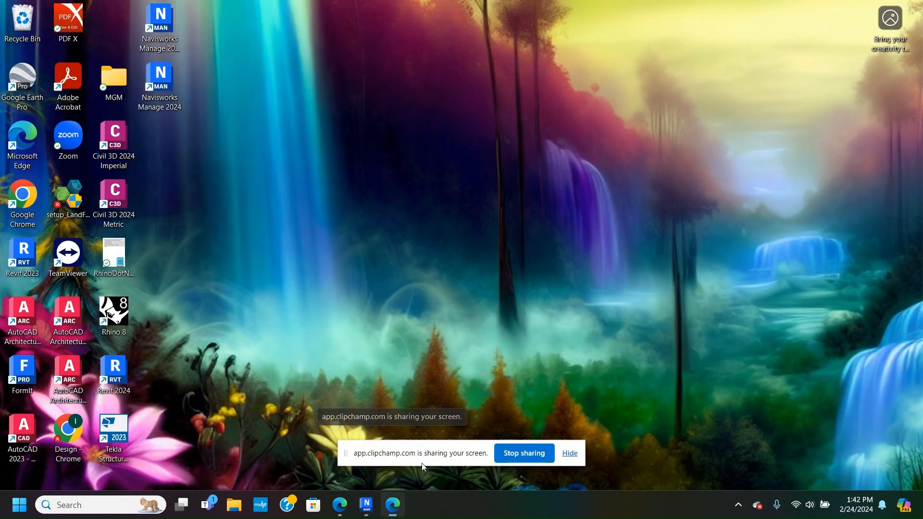